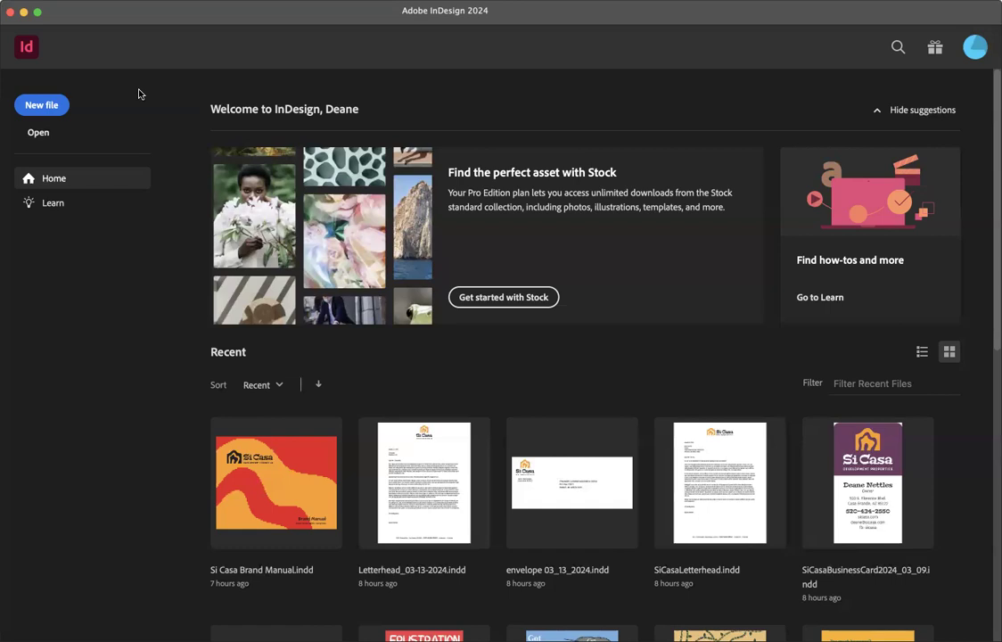
# - Set up a new Letter print document in landscape orientation with inches as units and facing pages turned off
pyautogui.click(52, 106)
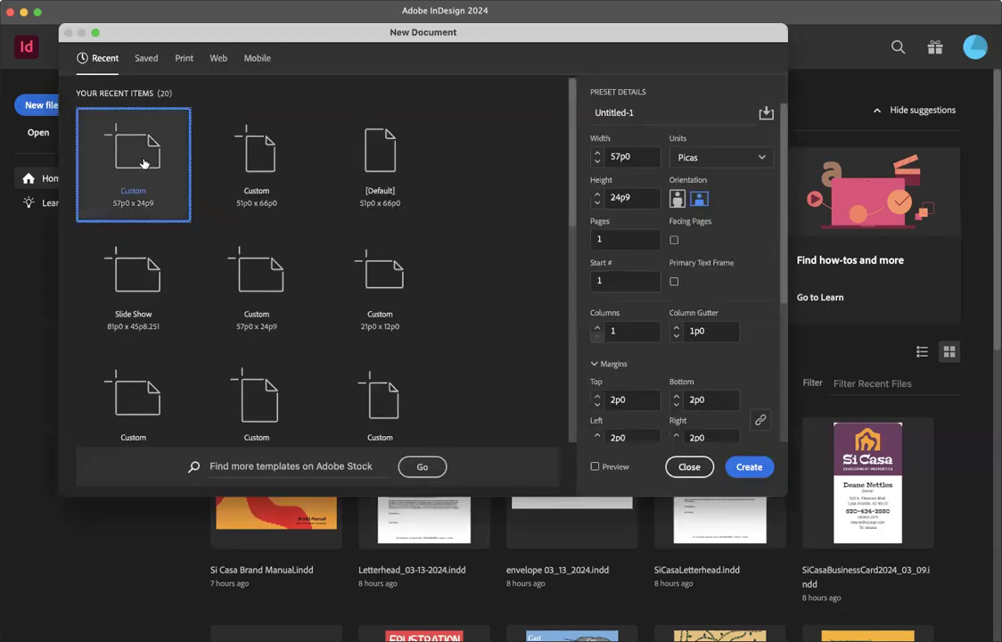
pyautogui.click(185, 58)
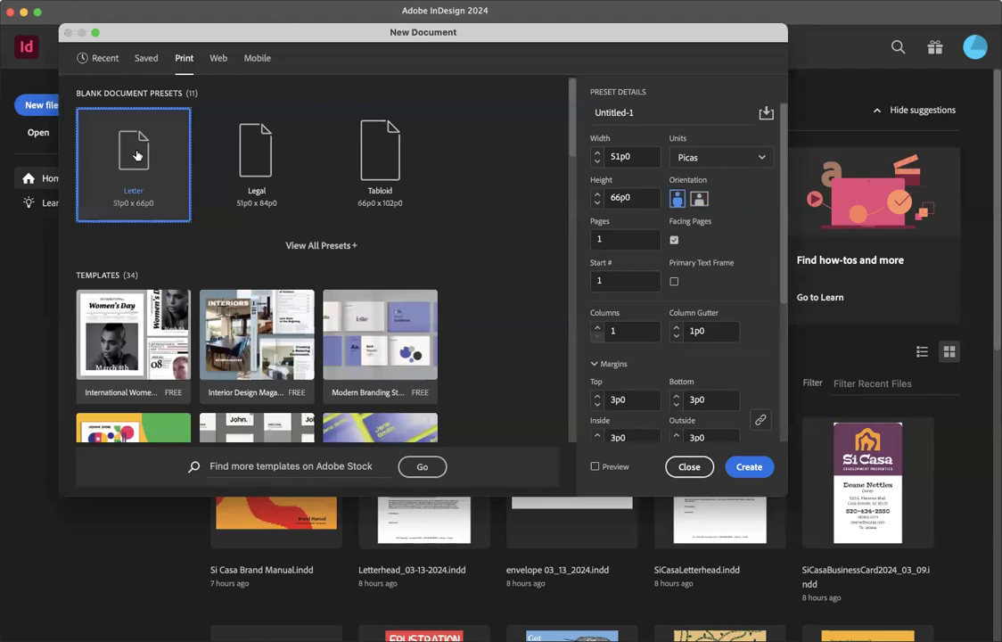
pyautogui.click(699, 201)
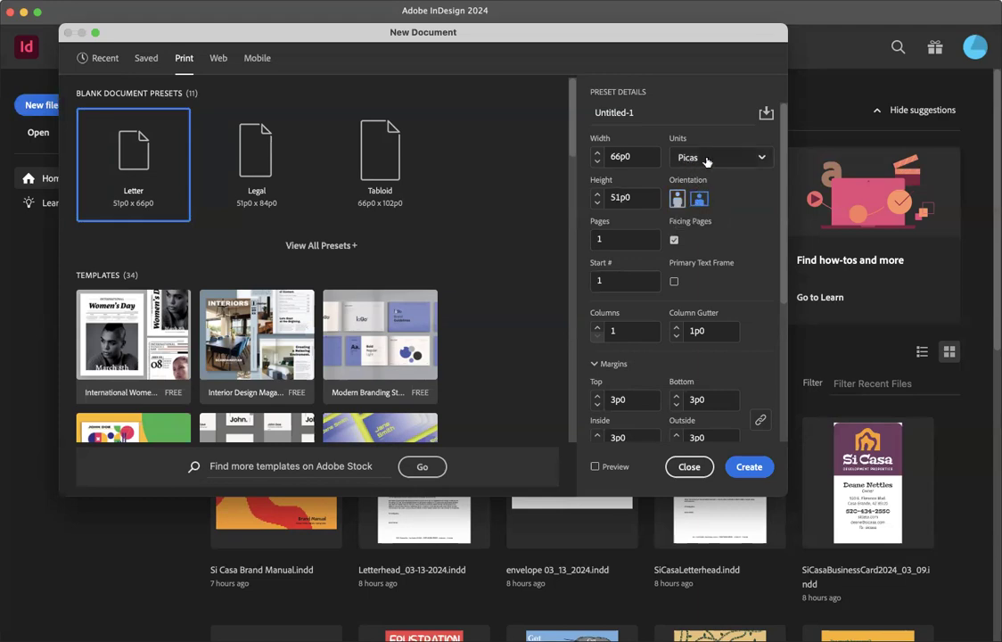
pyautogui.click(713, 158)
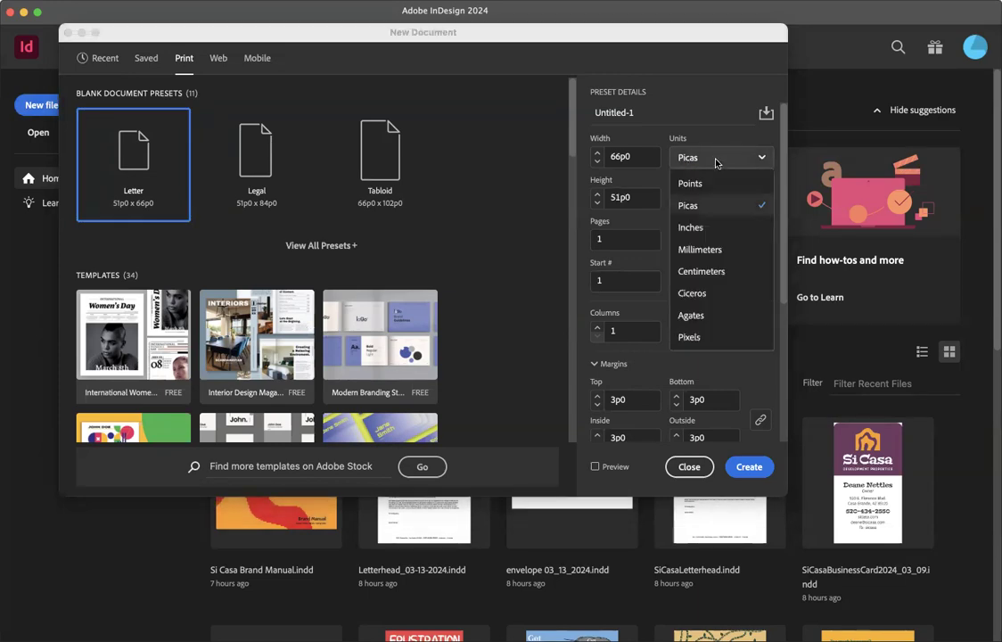
pyautogui.click(711, 230)
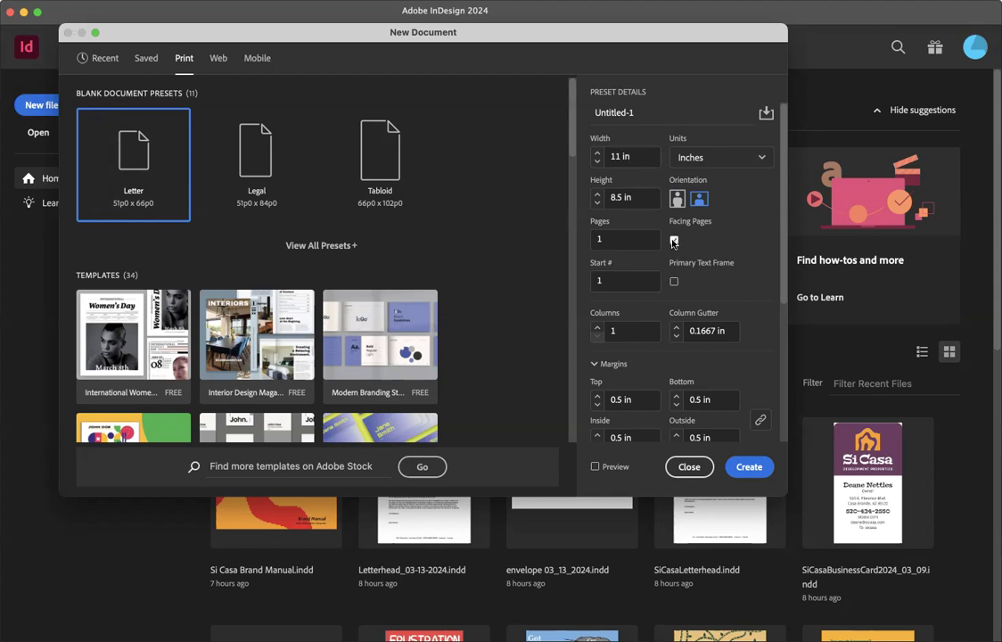
pyautogui.click(674, 240)
# - Set the new document's number of columns to 5
pyautogui.click(596, 327)
pyautogui.click(596, 327)
pyautogui.click(596, 328)
pyautogui.click(596, 328)
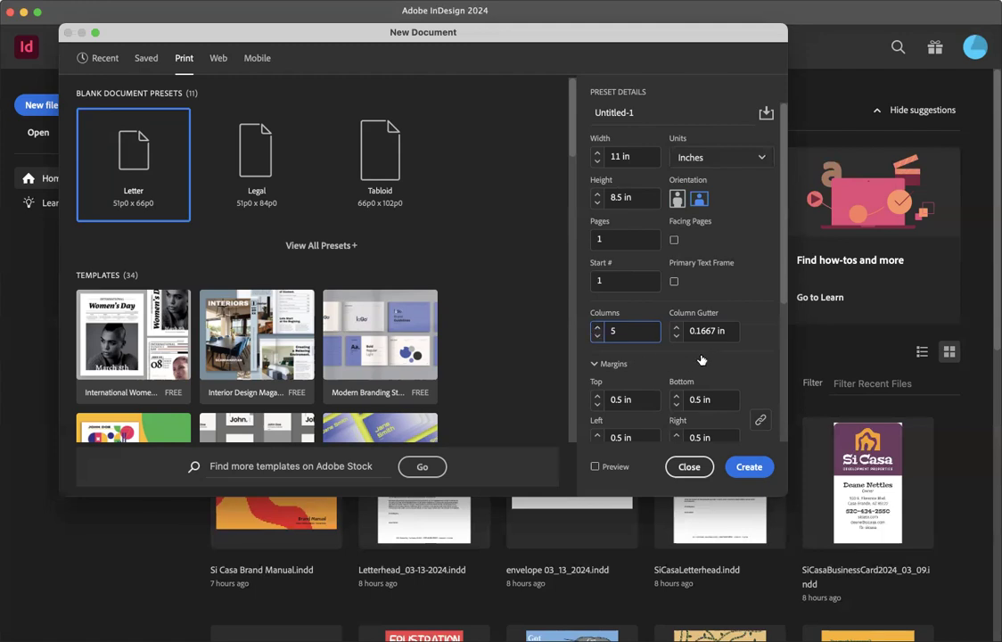
# - Set the document's bleed to 0.125 in on all four sides
pyautogui.scroll(-3, 702, 359)
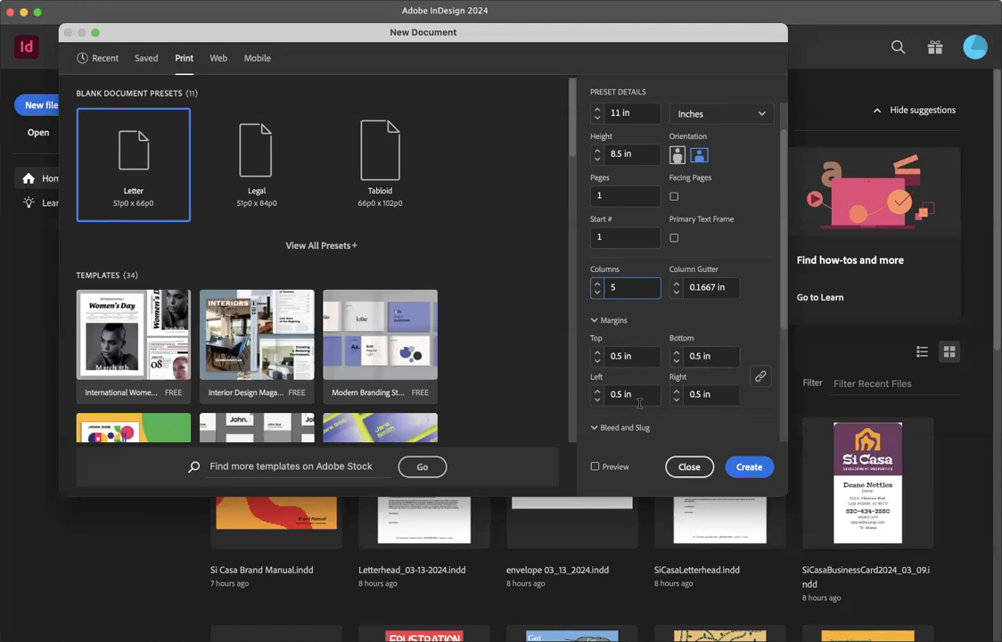
pyautogui.scroll(-4, 638, 405)
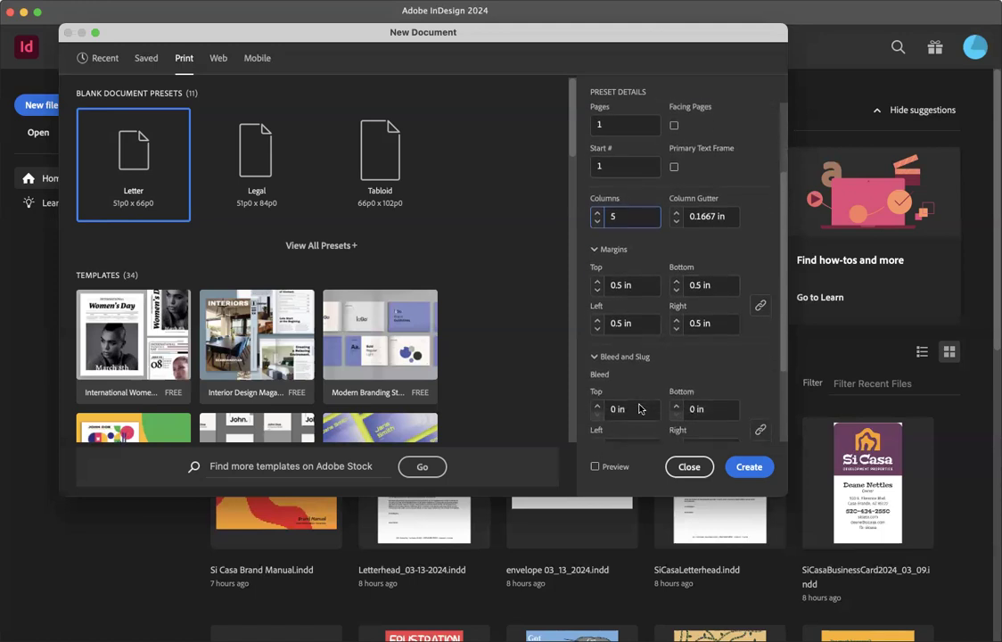
pyautogui.scroll(-3, 638, 407)
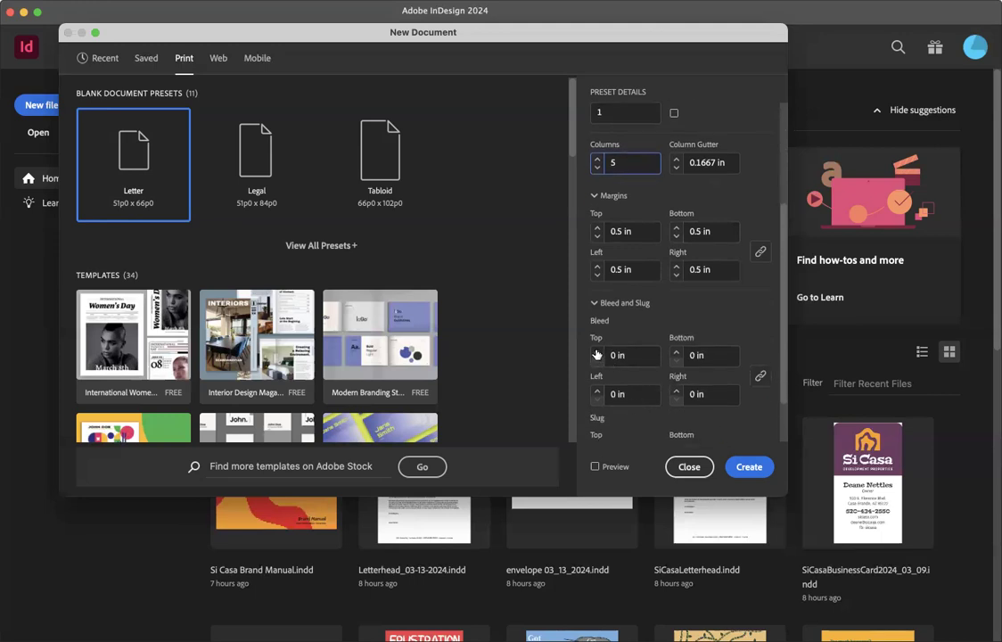
pyautogui.click(596, 352)
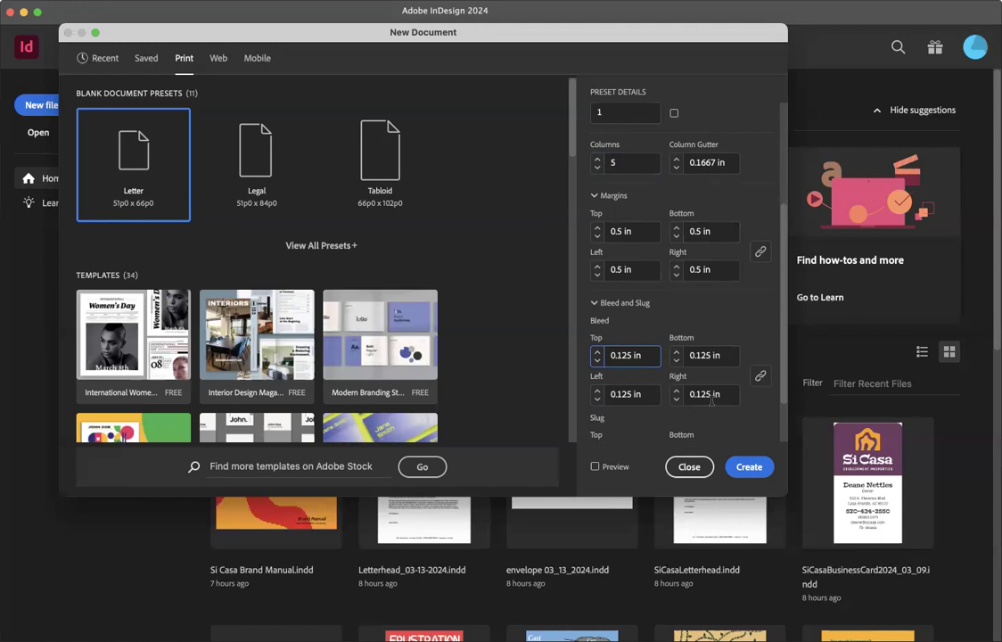
# - Change the new document's measurement units to picas
pyautogui.scroll(5, 711, 400)
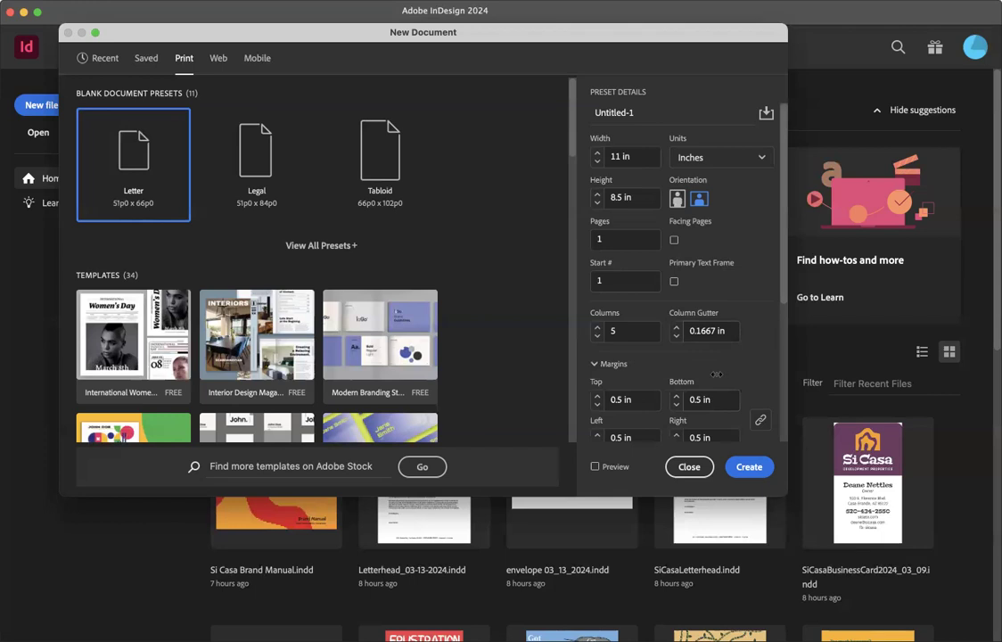
pyautogui.click(729, 158)
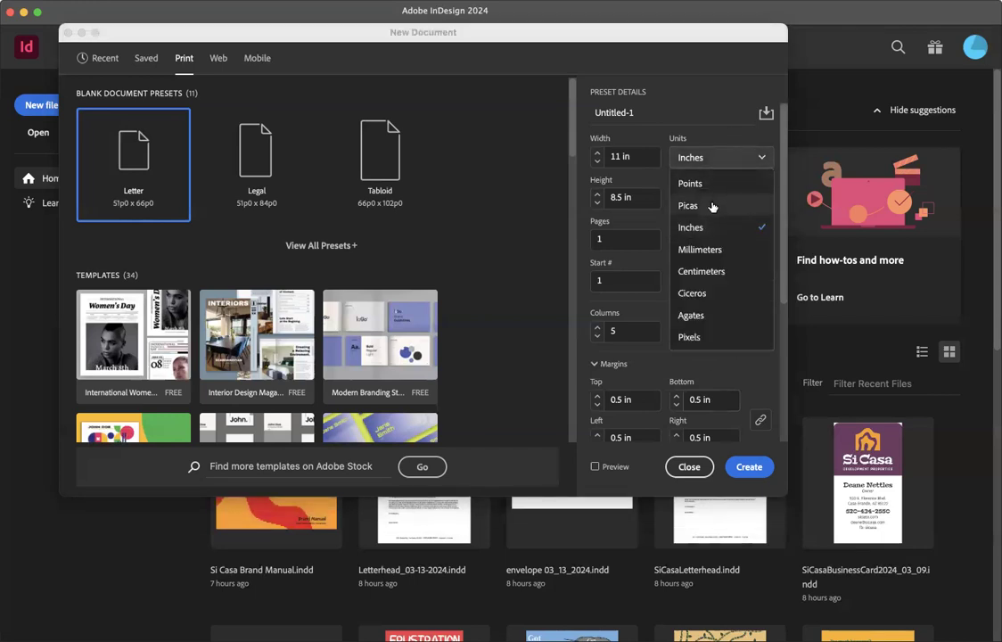
pyautogui.click(703, 115)
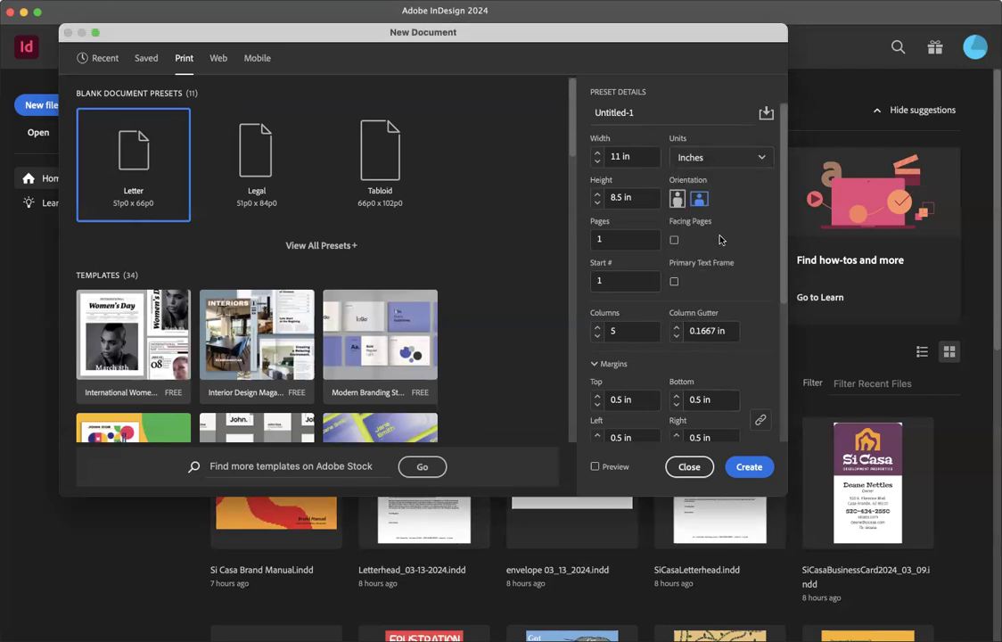
pyautogui.scroll(-3, 720, 239)
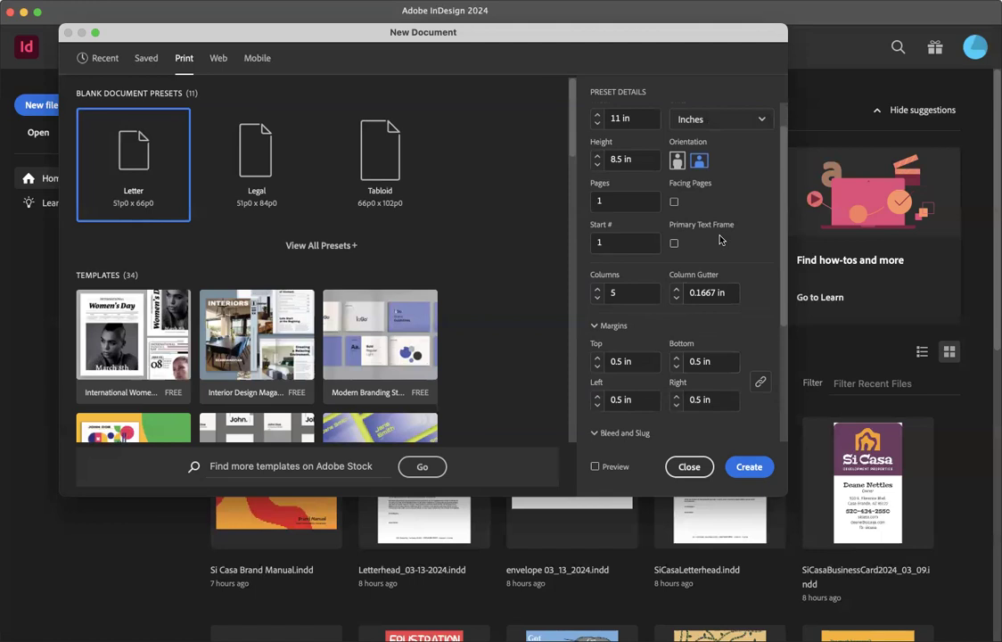
pyautogui.scroll(3, 720, 238)
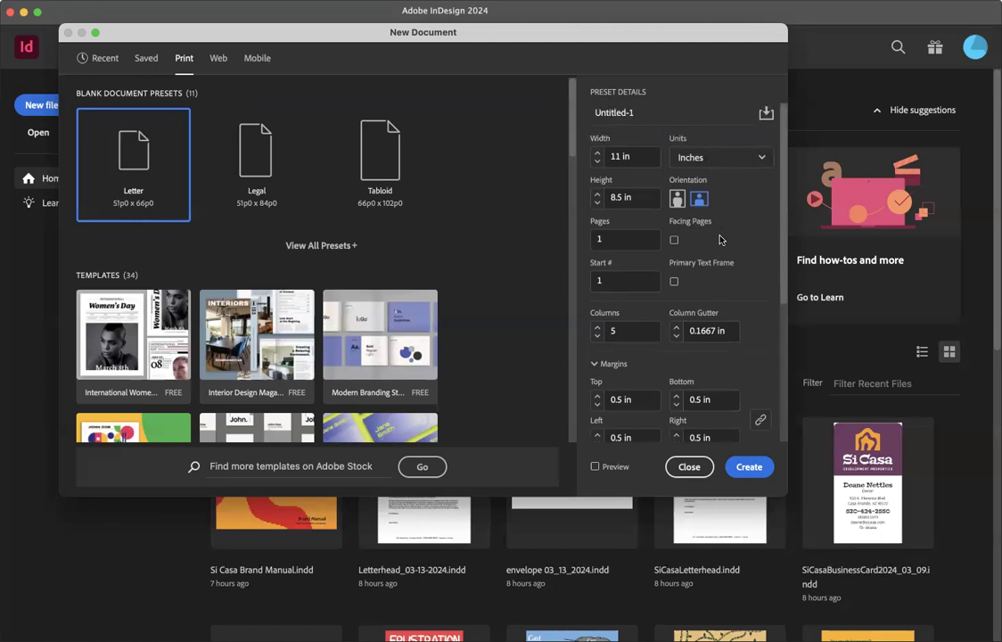
pyautogui.click(717, 159)
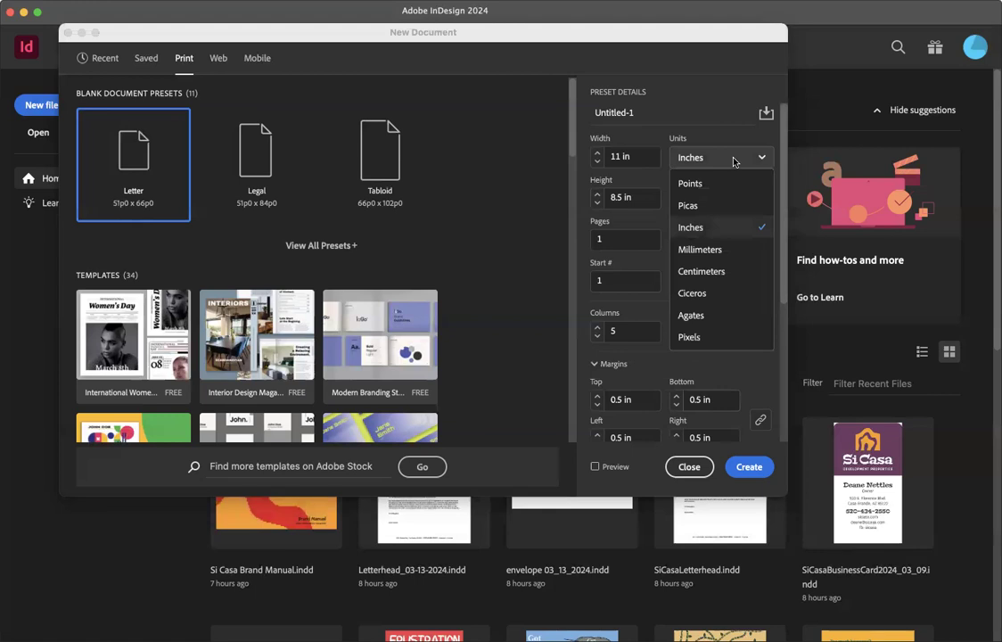
pyautogui.click(707, 207)
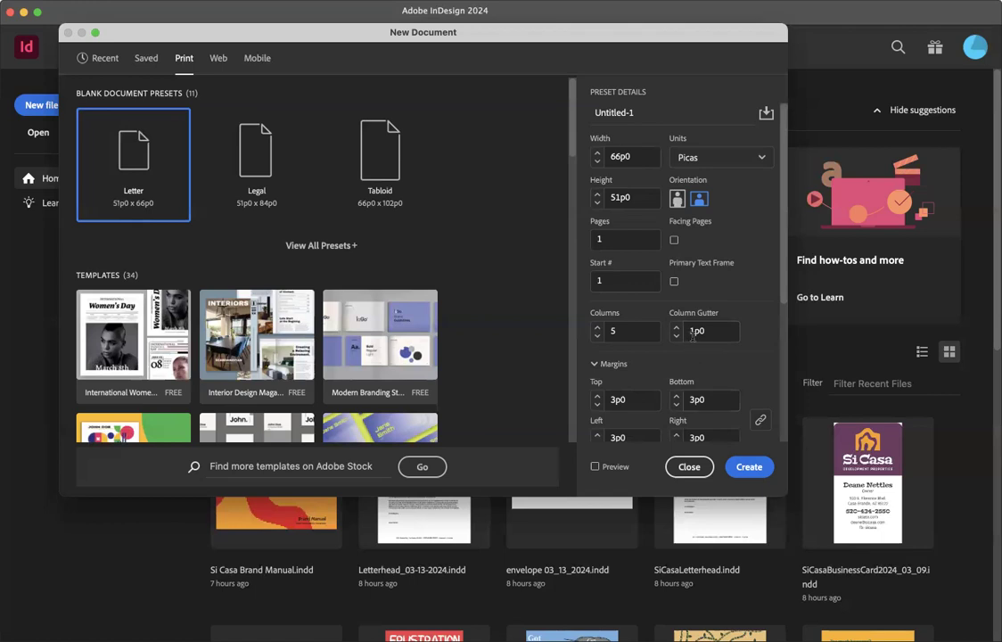
# - Set the column gutter to 2p0, preview the layout, and create the document
pyautogui.click(693, 333)
pyautogui.doubleClick(694, 332)
pyautogui.write('2')
pyautogui.click(595, 466)
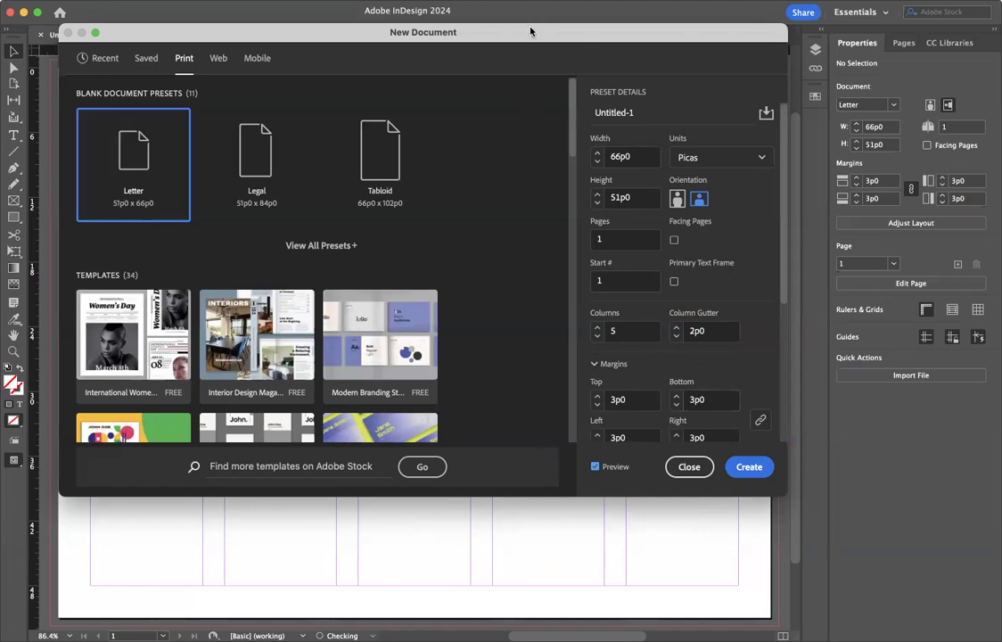
pyautogui.moveTo(528, 33); pyautogui.dragTo(539, 80)
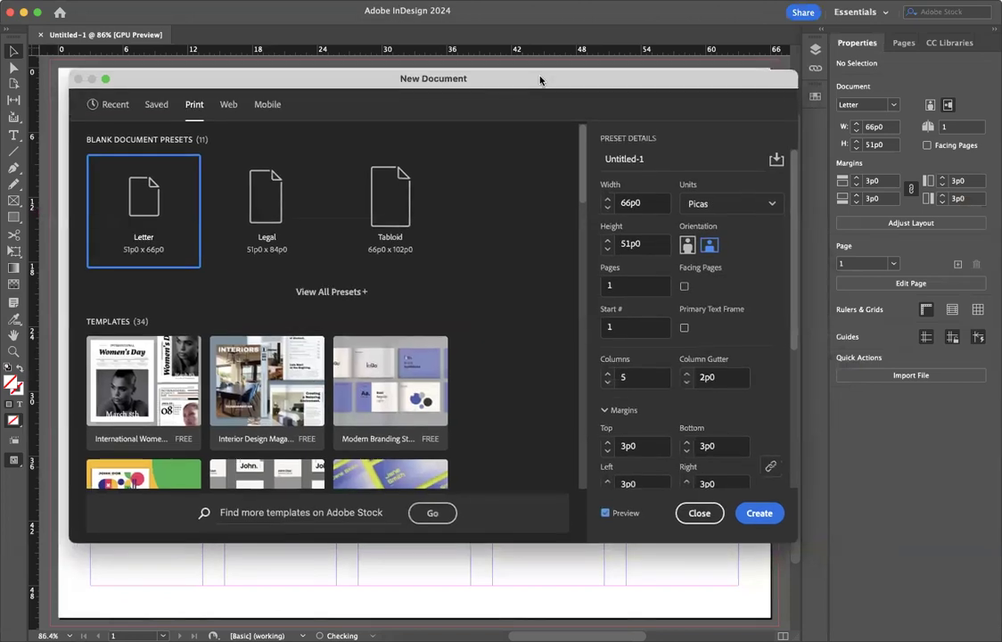
pyautogui.click(758, 514)
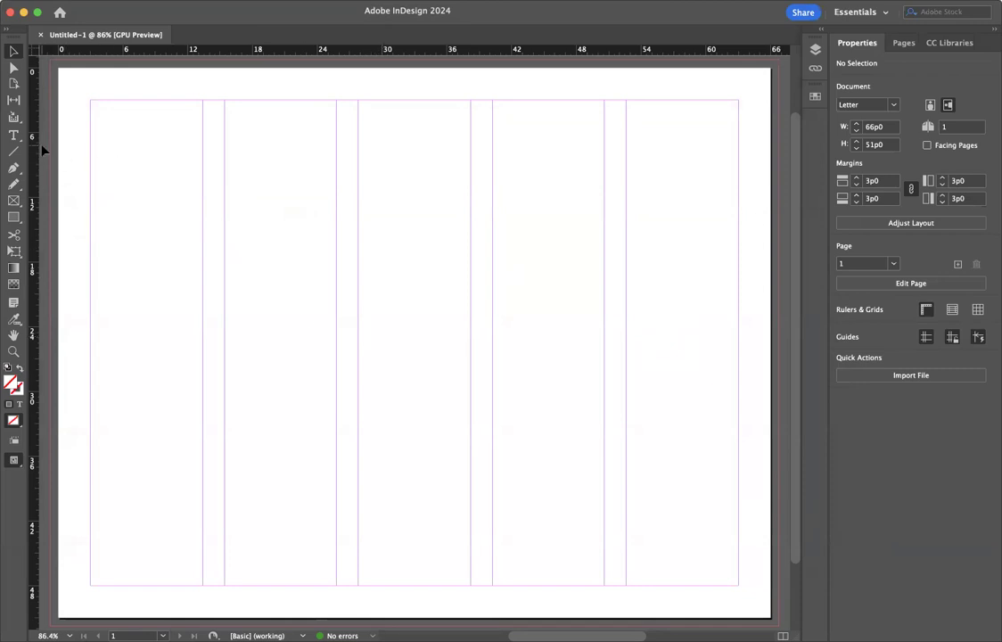
# - Draw a text frame about 36 picas tall across the first column from the top margin and fill it with placeholder text
pyautogui.click(15, 135)
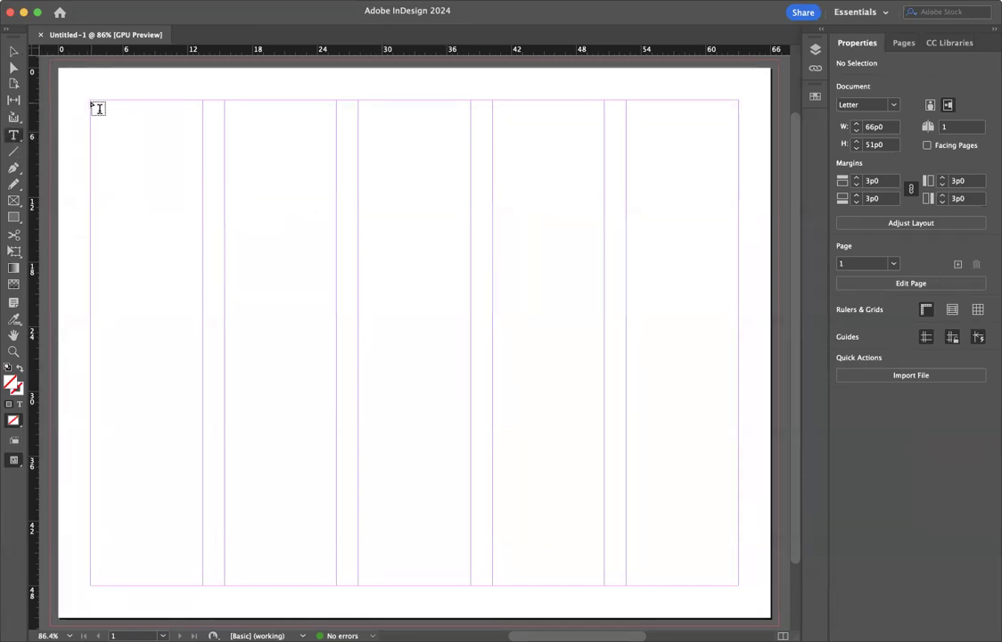
pyautogui.moveTo(99, 107); pyautogui.dragTo(208, 500)
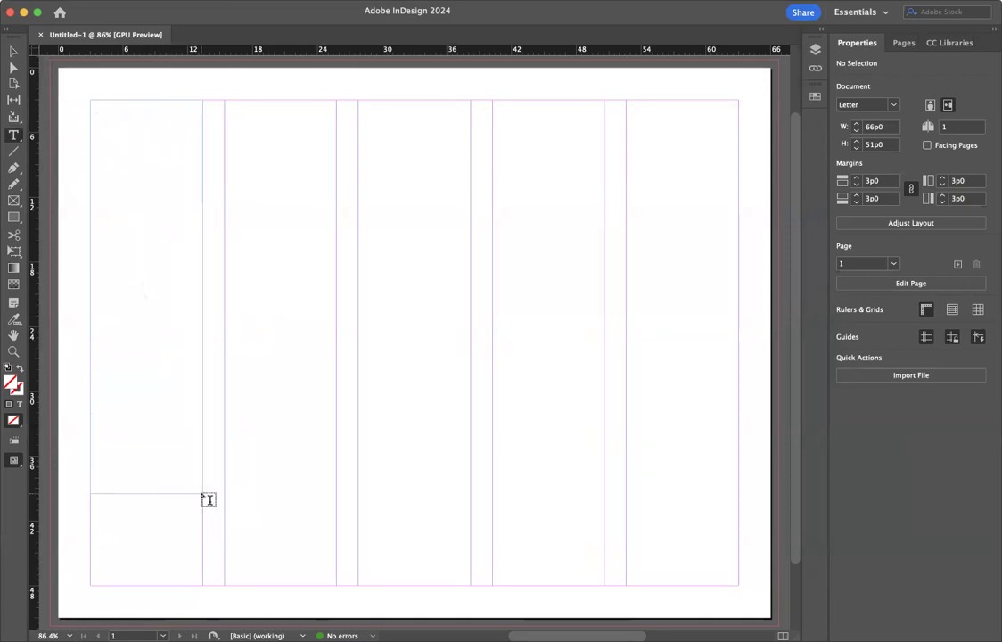
pyautogui.click(192, 16)
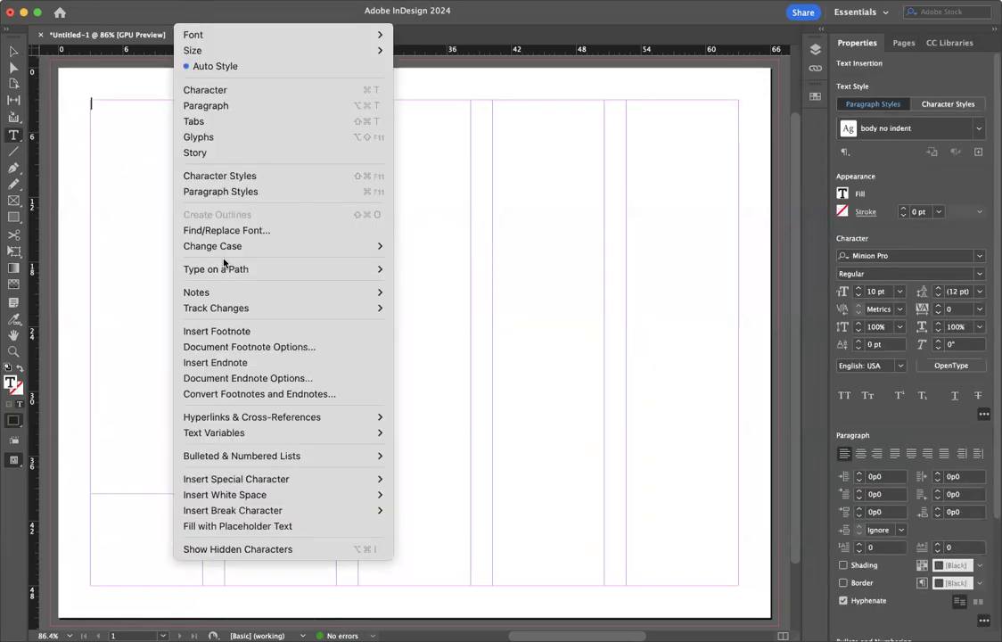
pyautogui.click(234, 526)
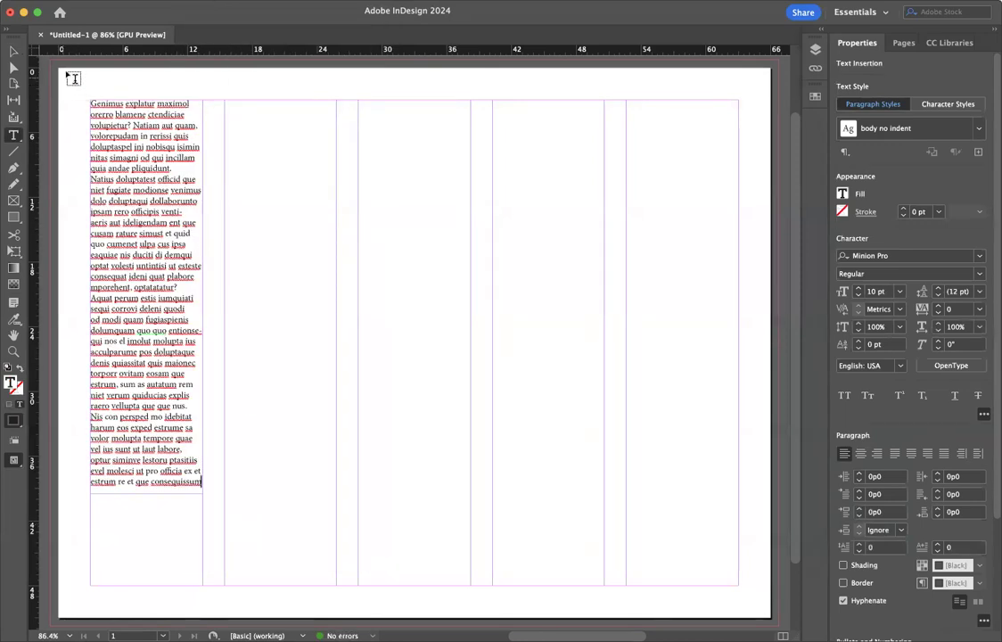
pyautogui.click(14, 51)
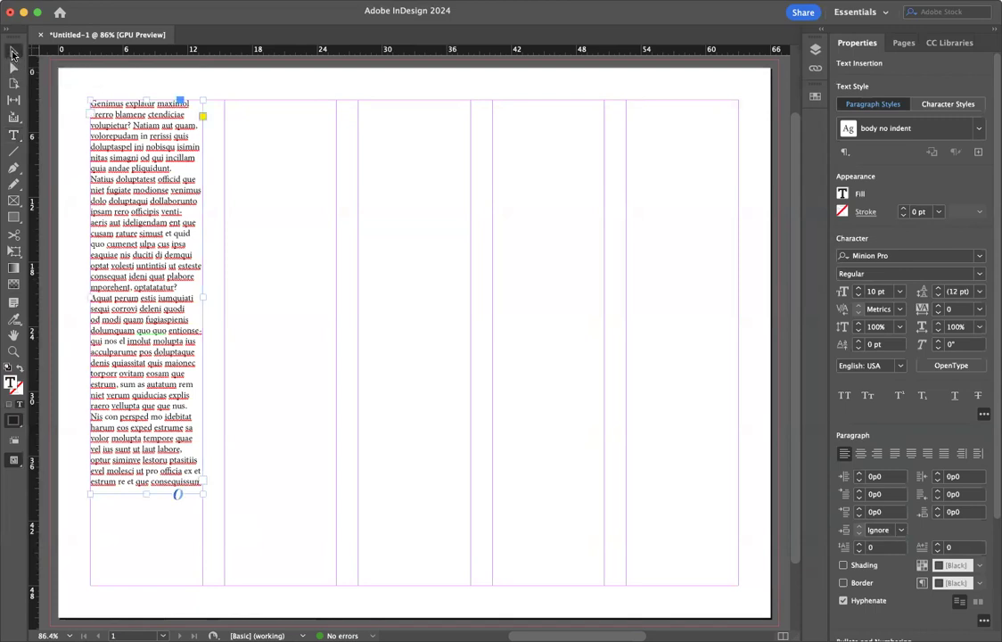
pyautogui.click(156, 87)
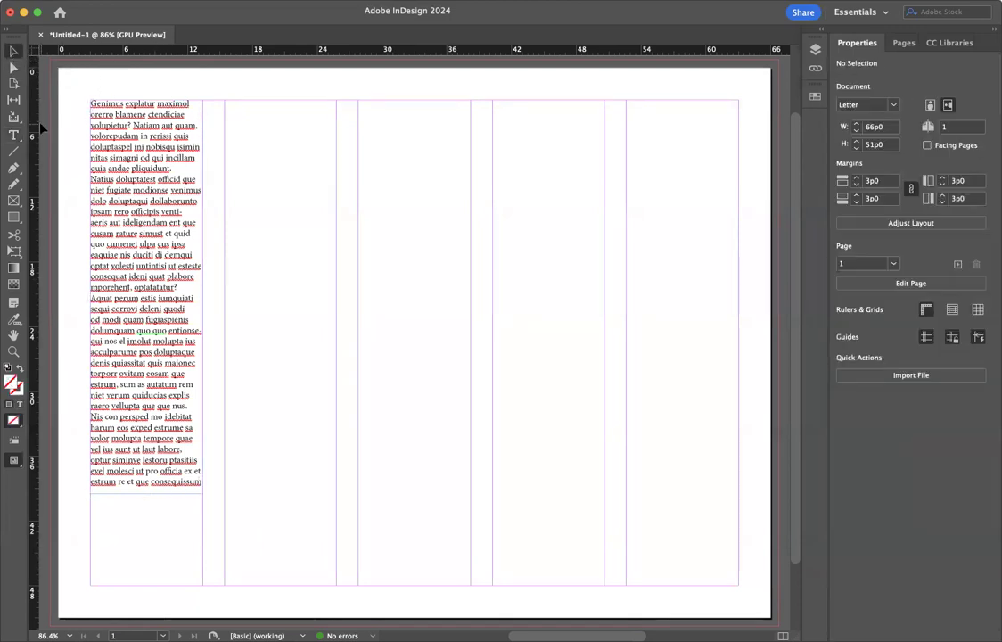
# - Start placing a file and browse to the SiCasaLogos folder inside Brand Manual
pyautogui.click(96, 12)
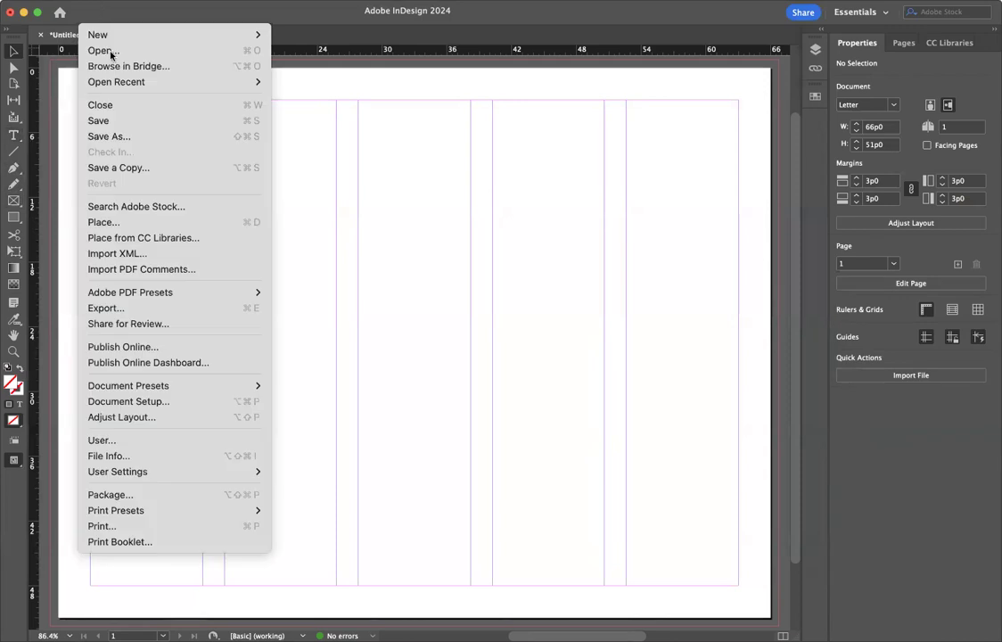
pyautogui.click(122, 221)
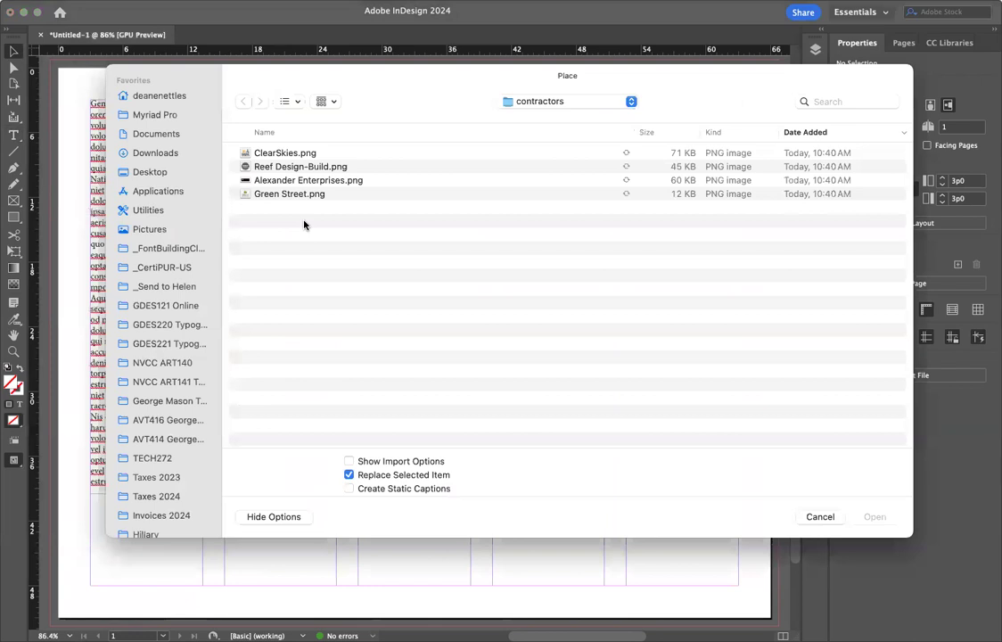
pyautogui.click(576, 102)
pyautogui.click(570, 117)
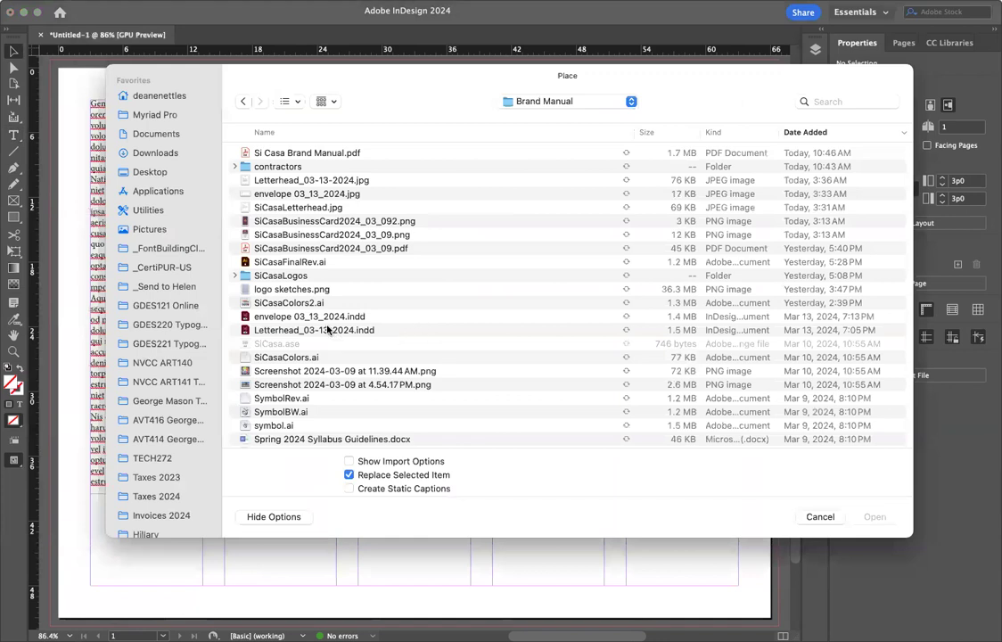
pyautogui.scroll(-3, 327, 330)
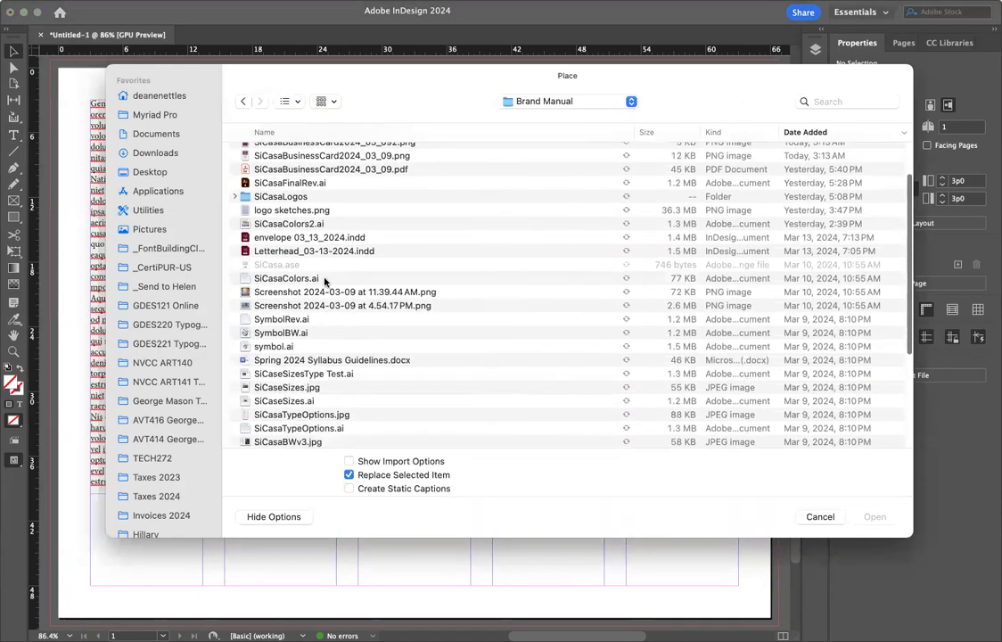
pyautogui.click(286, 196)
pyautogui.doubleClick(286, 196)
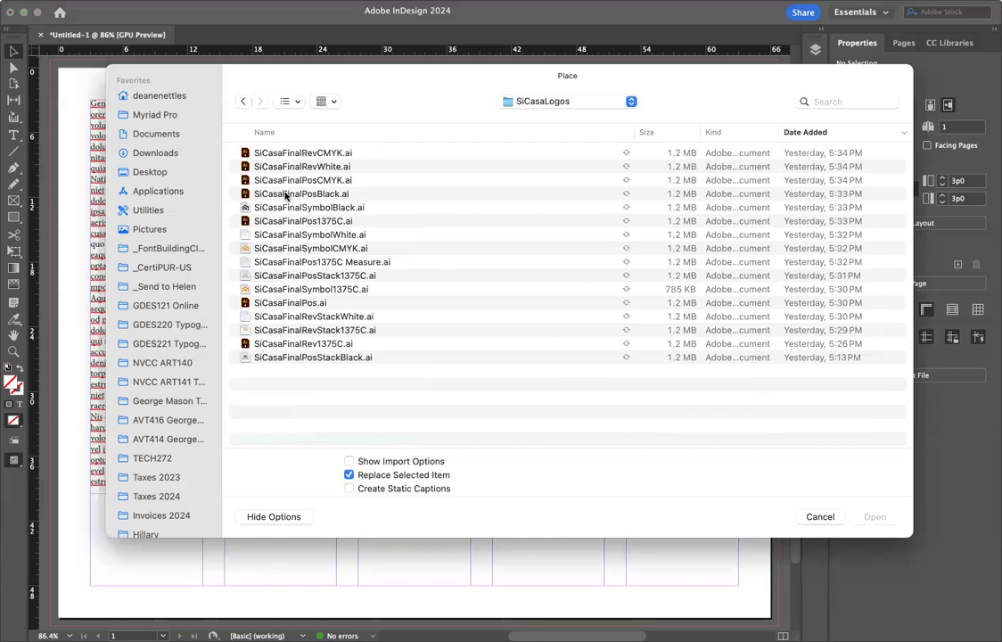
# - Place SiCasaFinalPos1375C.ai across the second and third columns near the page top, about 22p9.6 wide
pyautogui.click(252, 153)
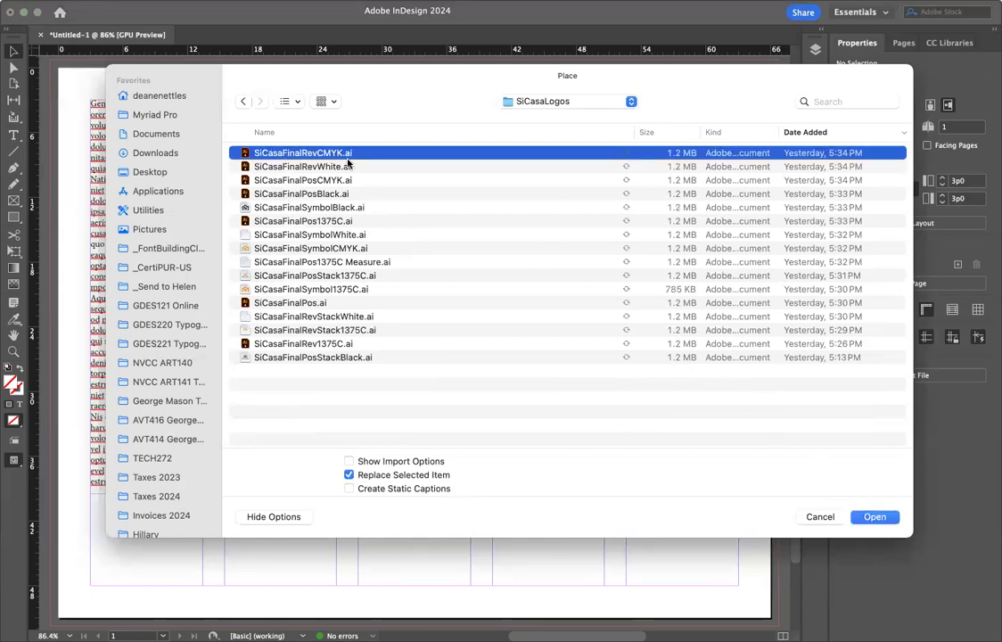
pyautogui.click(306, 180)
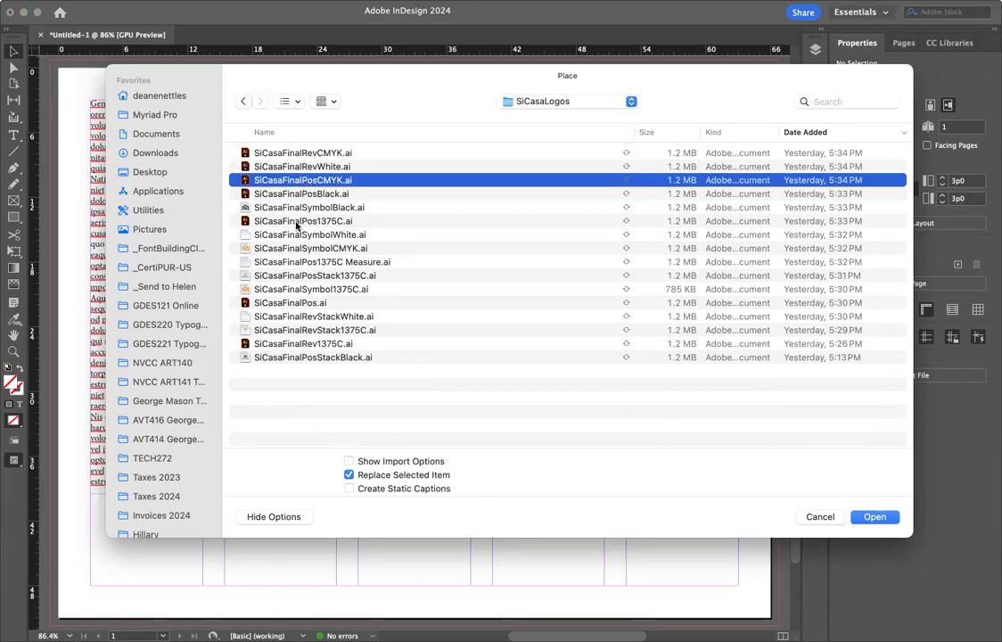
pyautogui.click(295, 221)
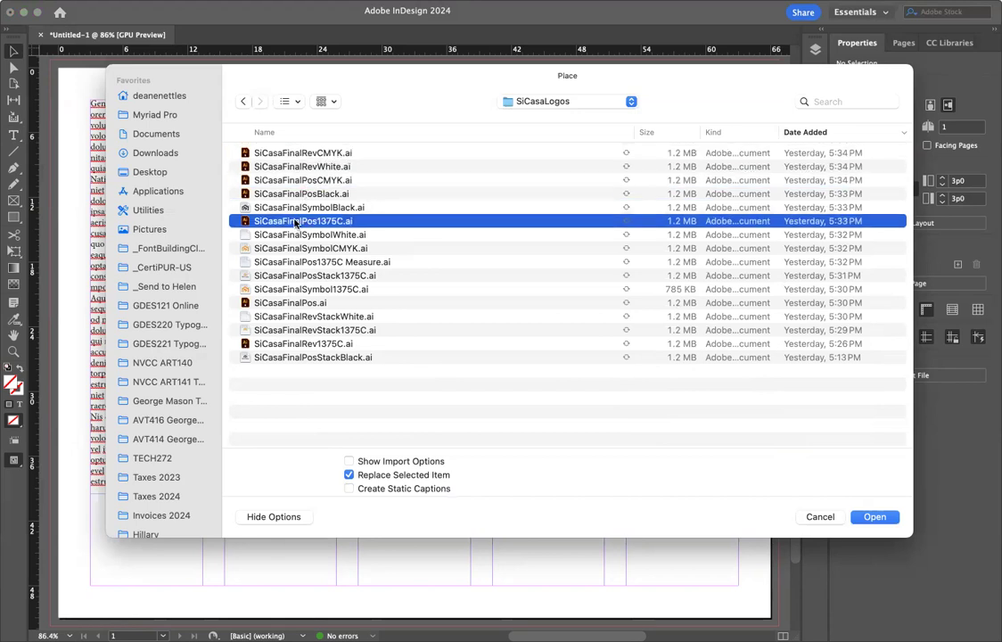
pyautogui.click(870, 515)
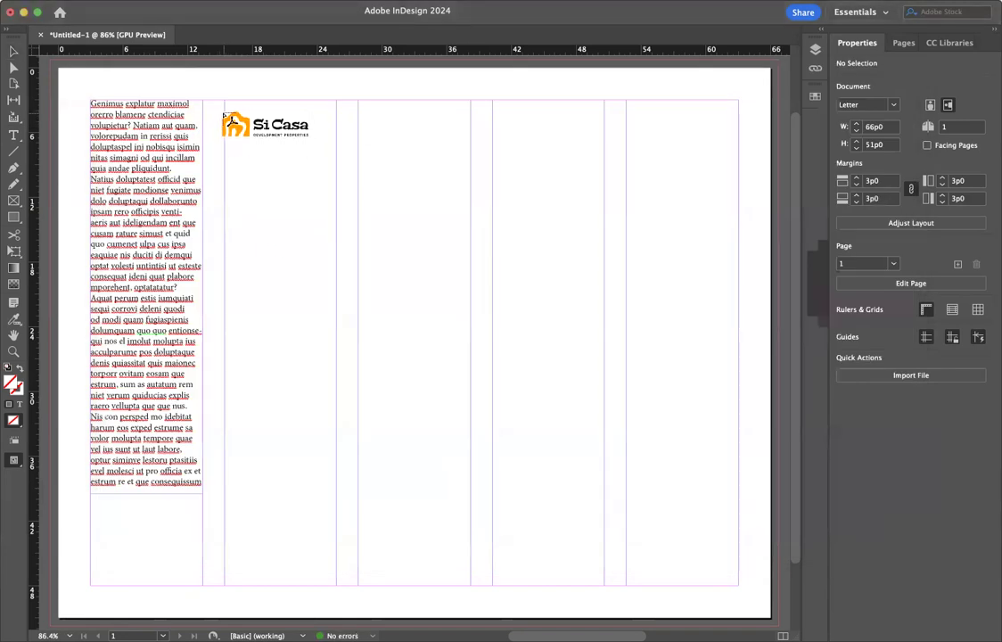
pyautogui.moveTo(225, 114); pyautogui.dragTo(472, 287)
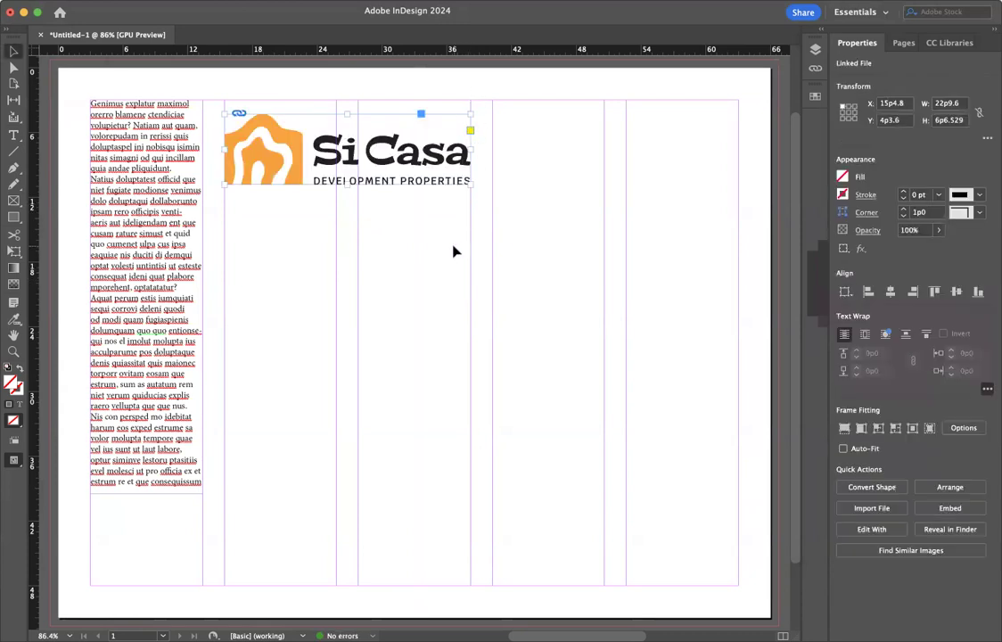
pyautogui.click(452, 252)
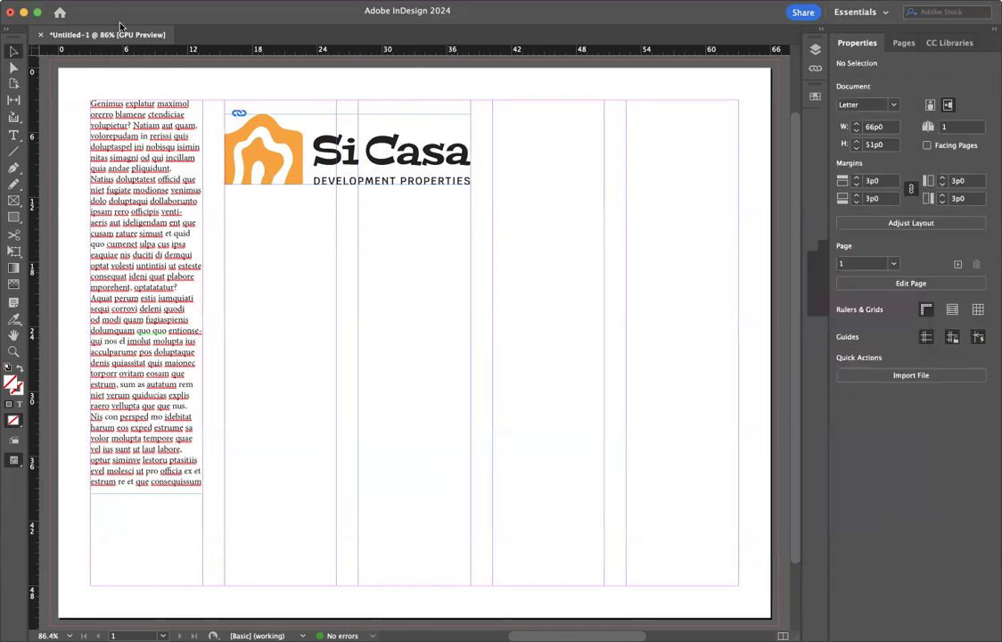
# - Place black-v-neck-shirts-template-vector-10455446.jpg from the Brand Manual folder below the logo, spanning the second to fourth columns
pyautogui.click(88, 16)
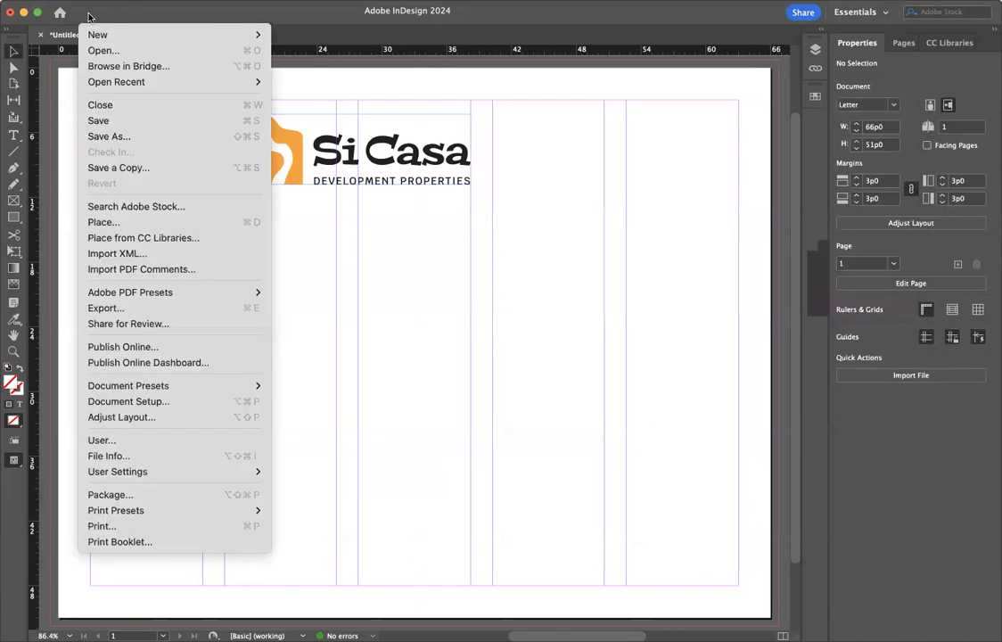
pyautogui.click(116, 224)
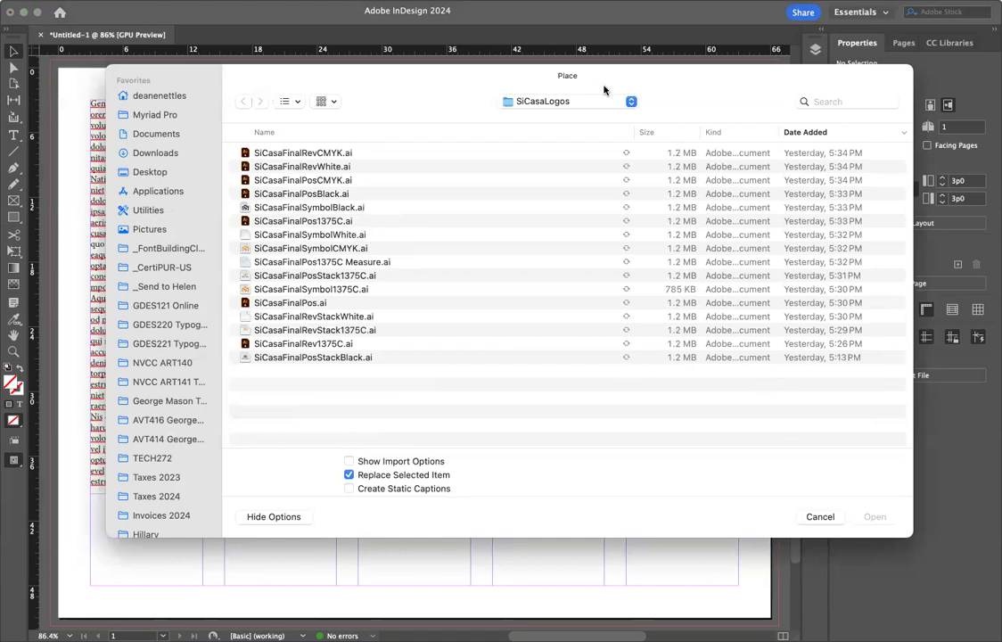
pyautogui.click(587, 100)
pyautogui.click(579, 117)
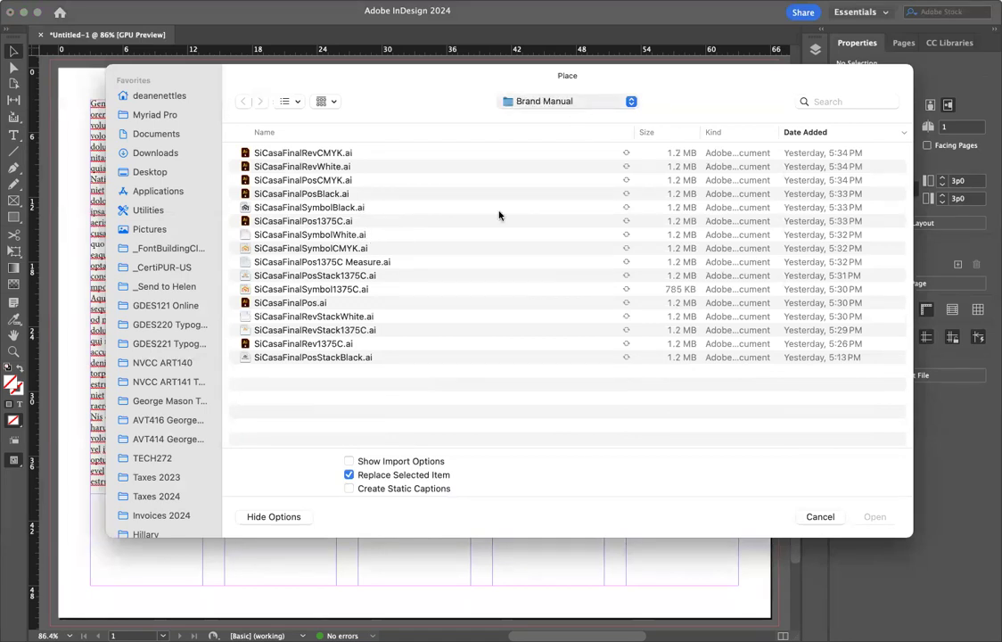
pyautogui.scroll(-6, 386, 363)
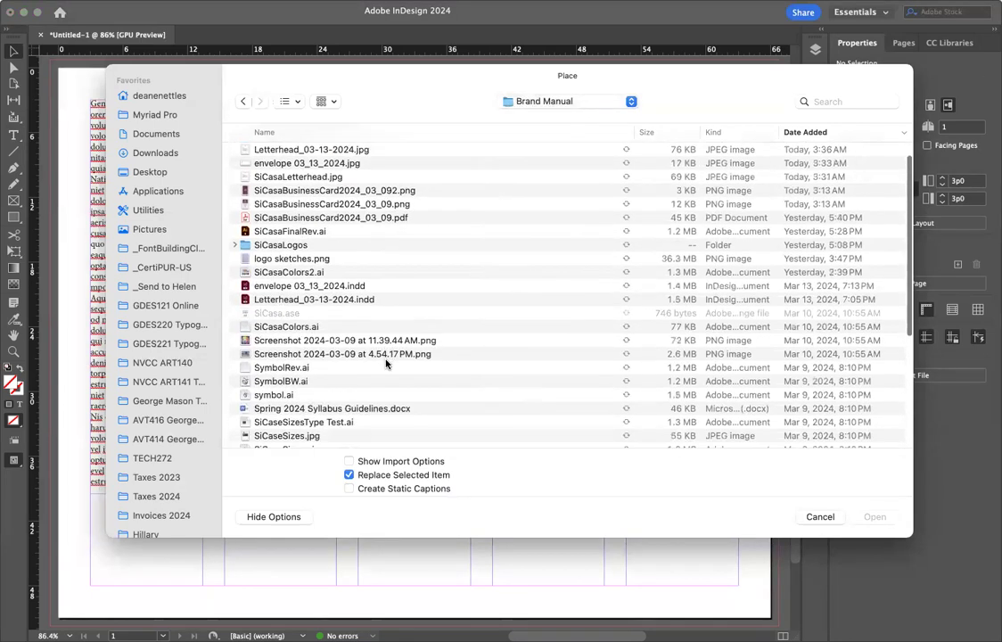
pyautogui.scroll(-5, 386, 364)
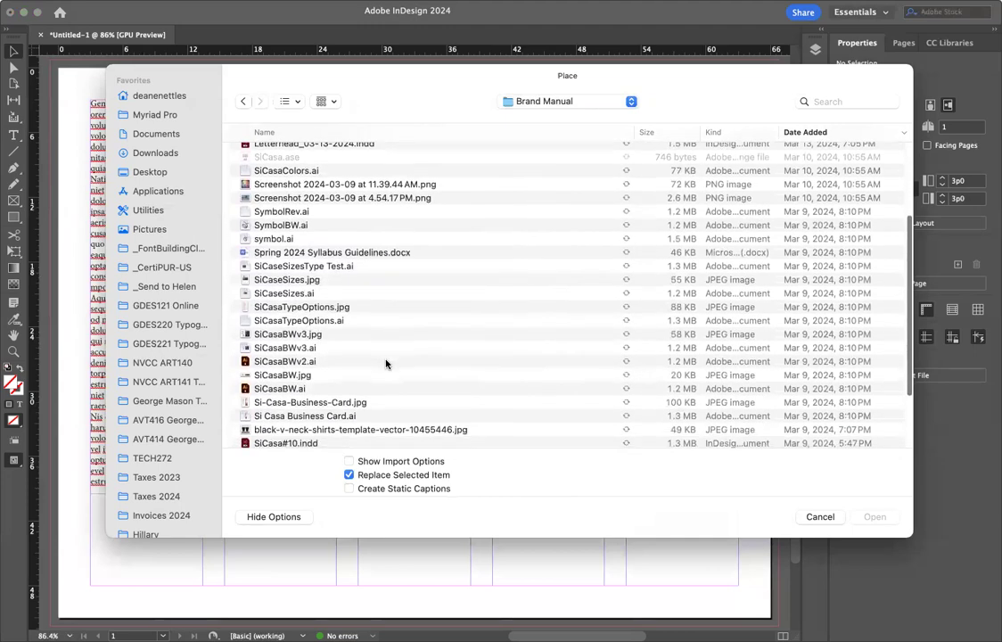
pyautogui.scroll(-2, 386, 364)
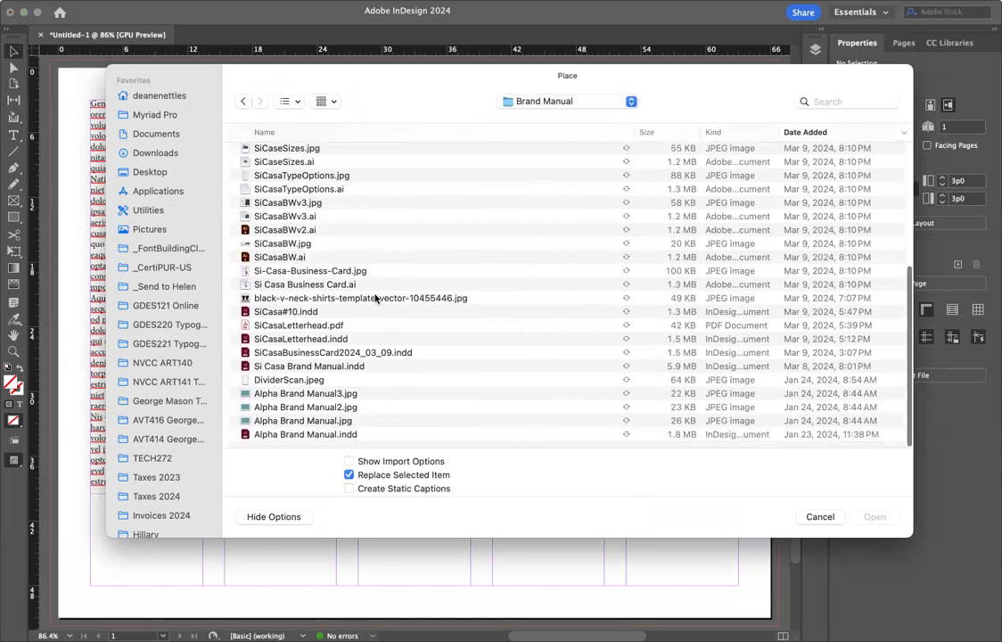
pyautogui.click(398, 297)
pyautogui.click(894, 517)
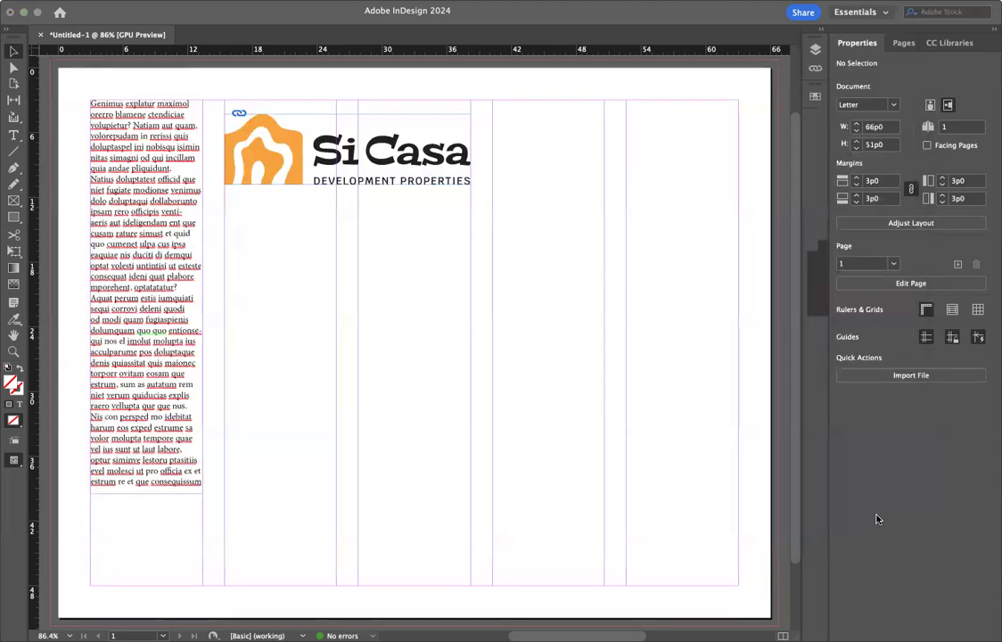
pyautogui.moveTo(224, 215); pyautogui.dragTo(602, 515)
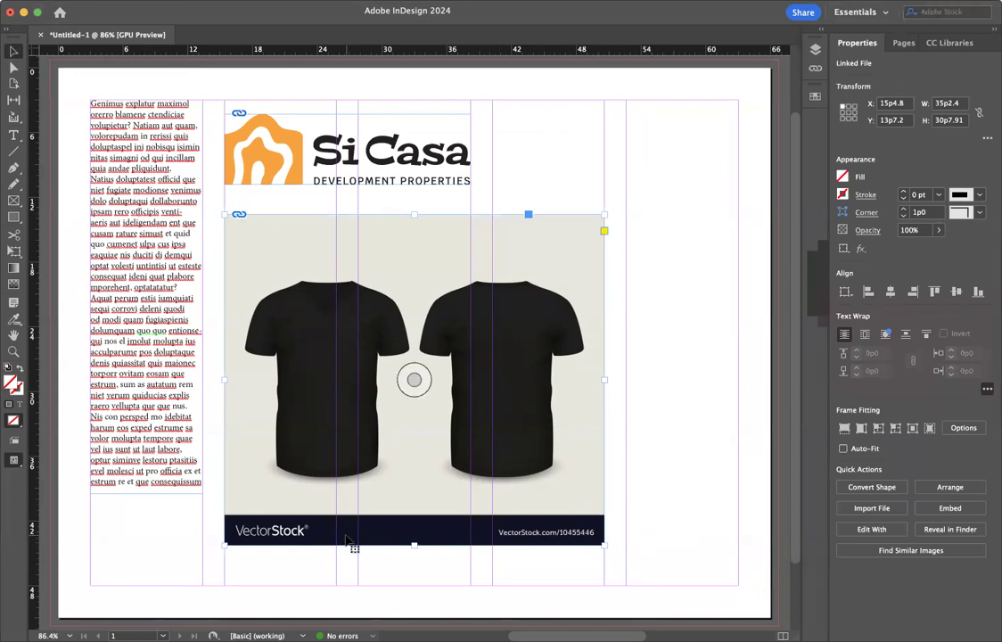
# - Crop the T-shirt image's top and its VectorStock strip to about 24p6 tall, and move it up to about Y 13p9.6
pyautogui.moveTo(413, 544); pyautogui.dragTo(411, 511)
pyautogui.moveTo(413, 215); pyautogui.dragTo(413, 245)
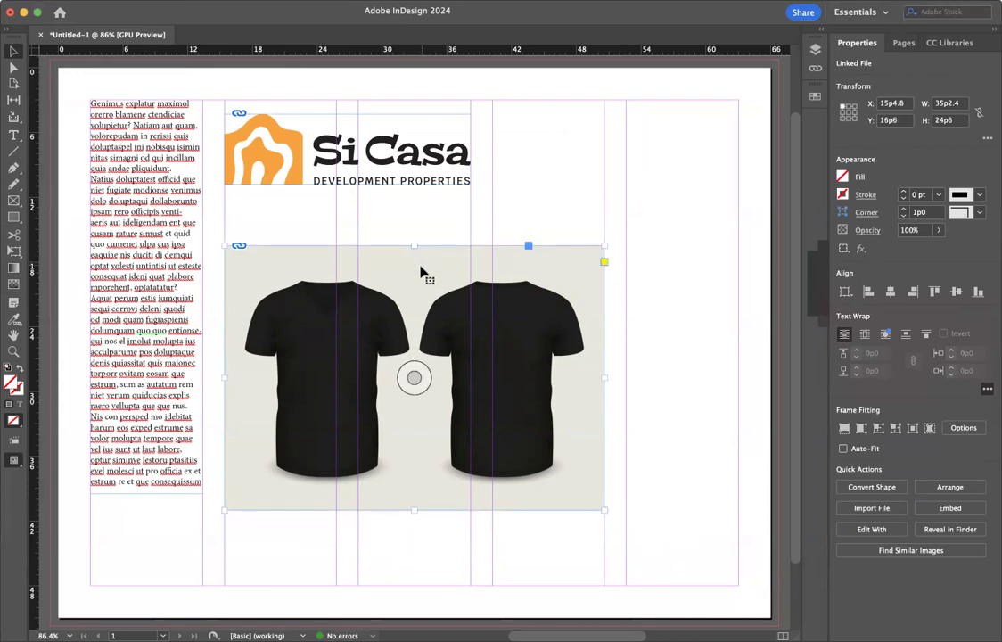
pyautogui.moveTo(422, 279); pyautogui.dragTo(424, 250)
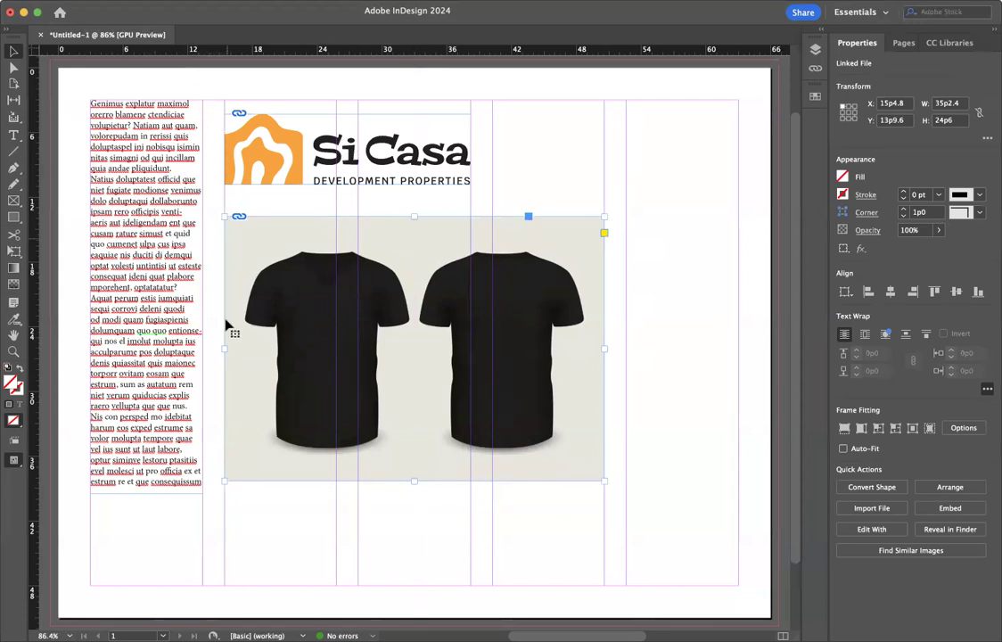
# - Switch the page to Preview screen mode and deselect the T-shirt image to examine the layout without guides
pyautogui.click(15, 462)
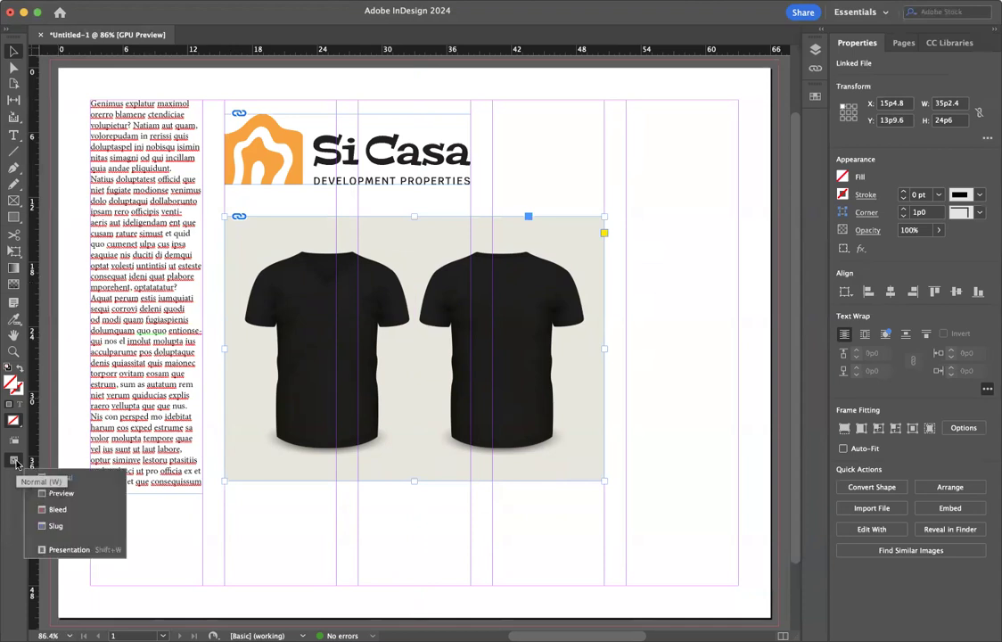
pyautogui.click(71, 493)
pyautogui.click(185, 591)
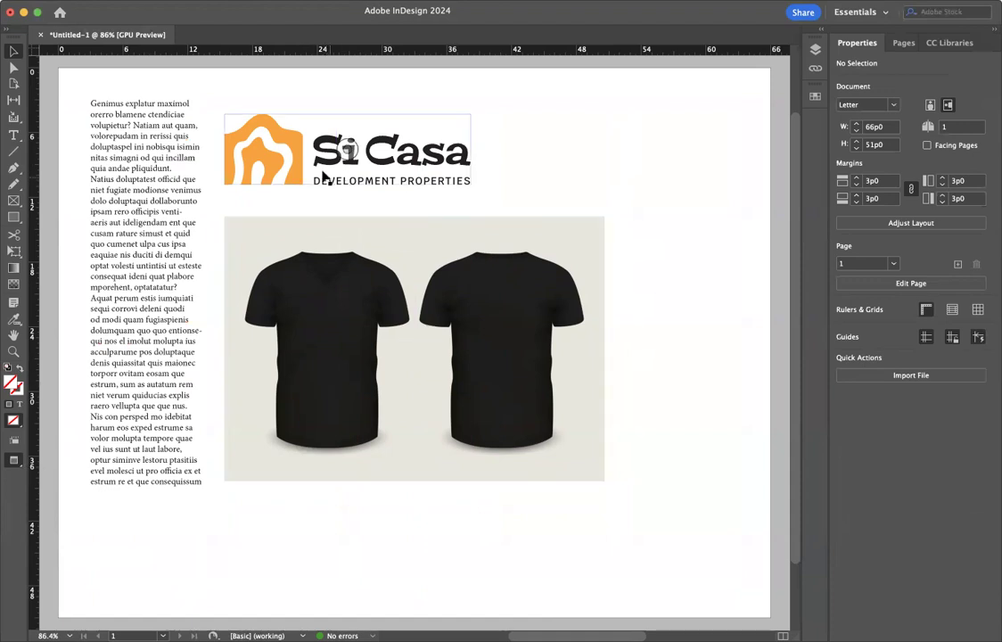
# - Move the Si Casa logo up to the top margin at Y 3p0 and the T-shirt image up to about Y 12p1.2
pyautogui.scroll(-1, 303, 153)
pyautogui.moveTo(303, 153); pyautogui.dragTo(297, 134)
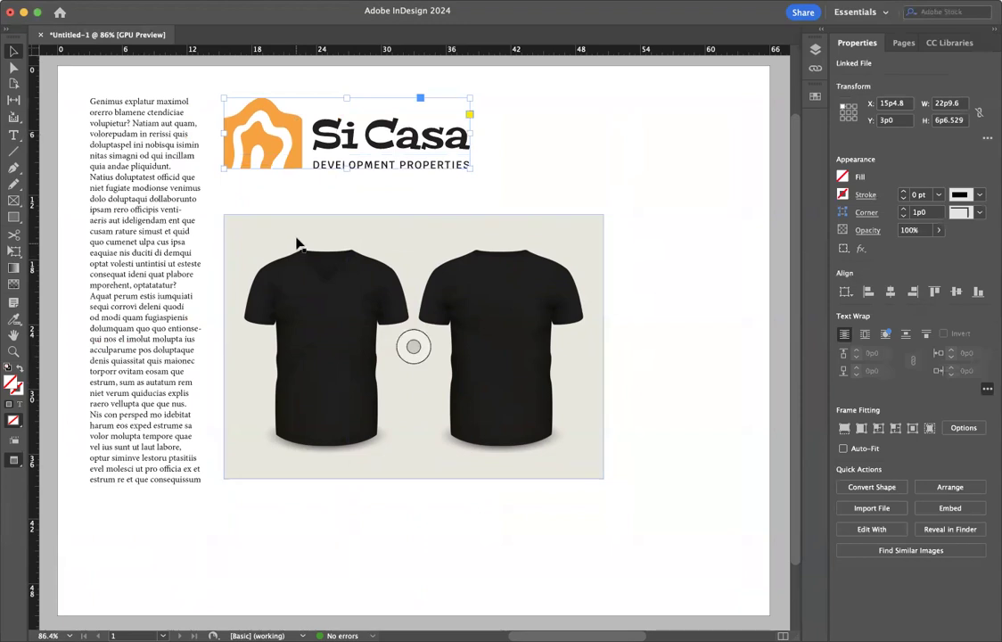
pyautogui.moveTo(292, 242); pyautogui.dragTo(292, 225)
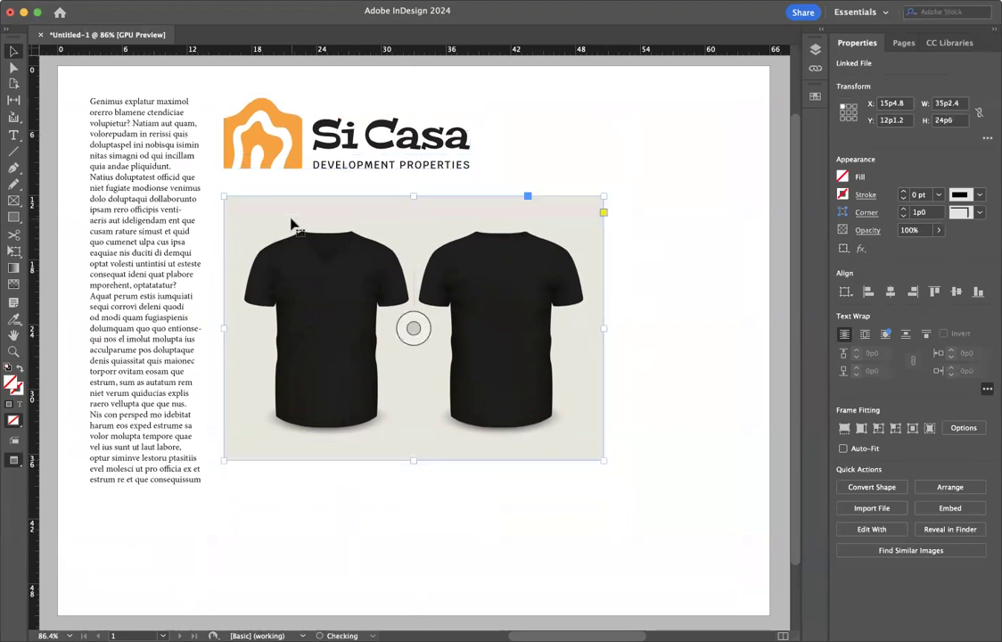
# - Deselect the T-shirt image and return the page to Normal screen mode
pyautogui.click(439, 510)
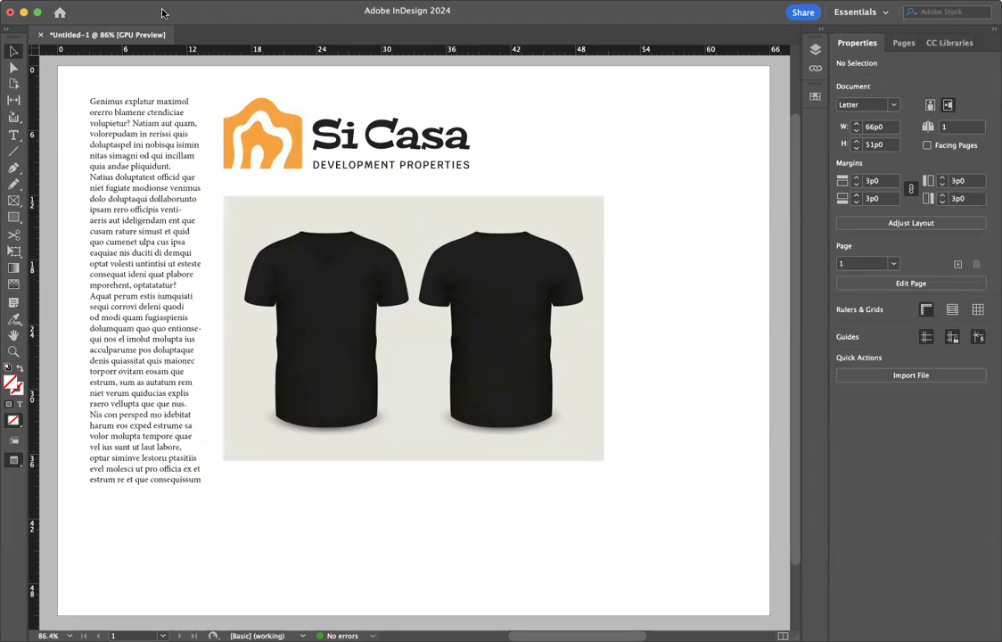
pyautogui.click(13, 460)
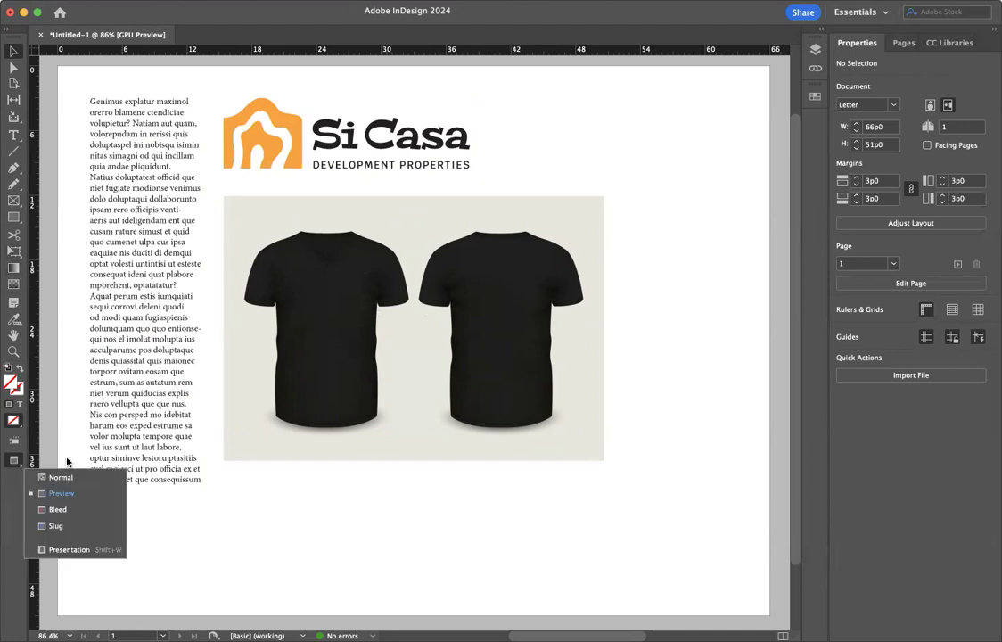
pyautogui.click(75, 481)
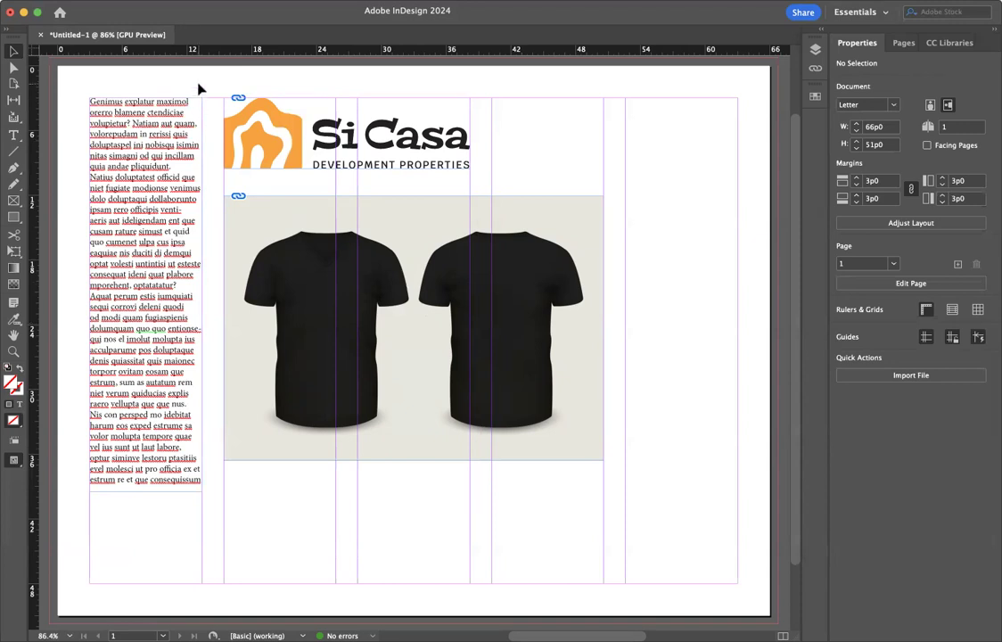
pyautogui.click(162, 15)
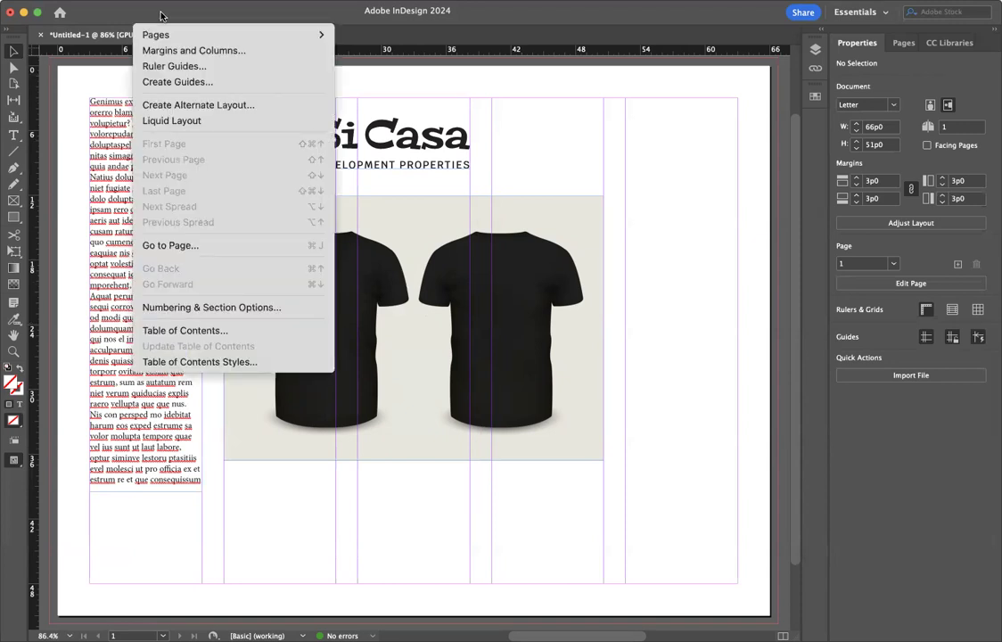
pyautogui.click(167, 82)
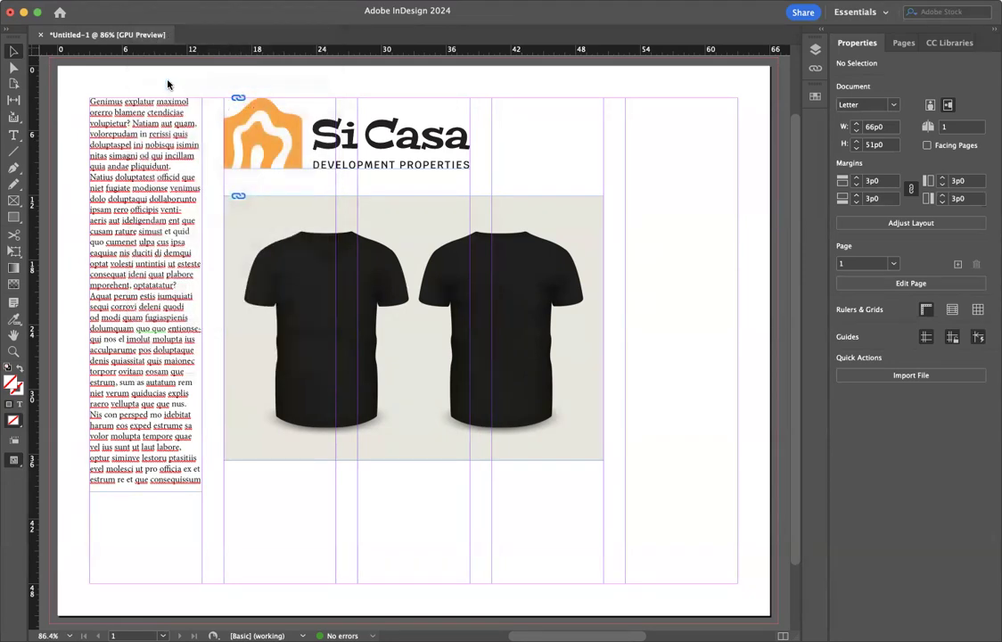
pyautogui.moveTo(414, 248); pyautogui.dragTo(454, 189)
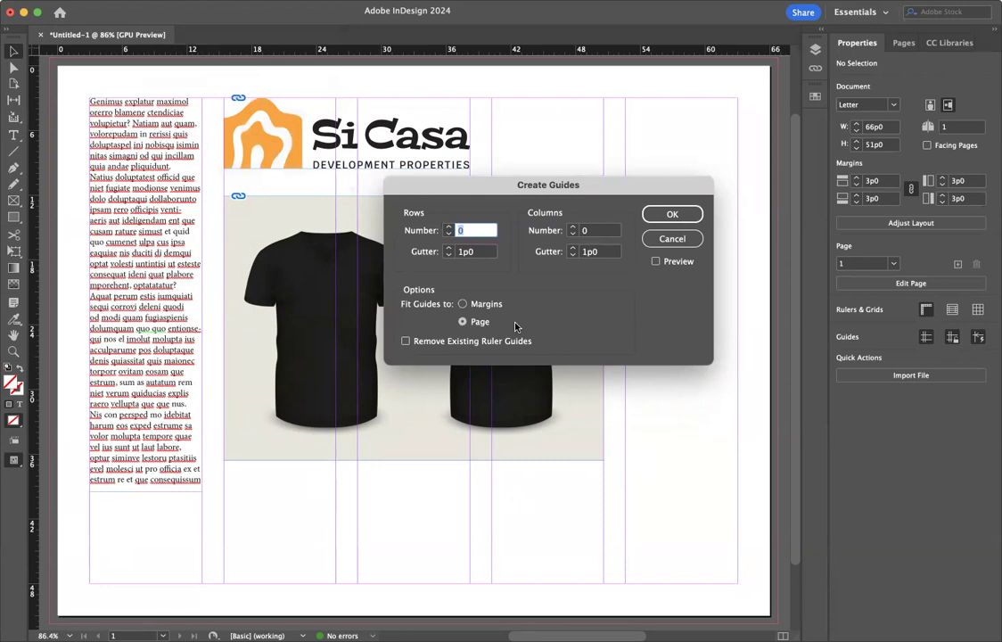
pyautogui.click(463, 303)
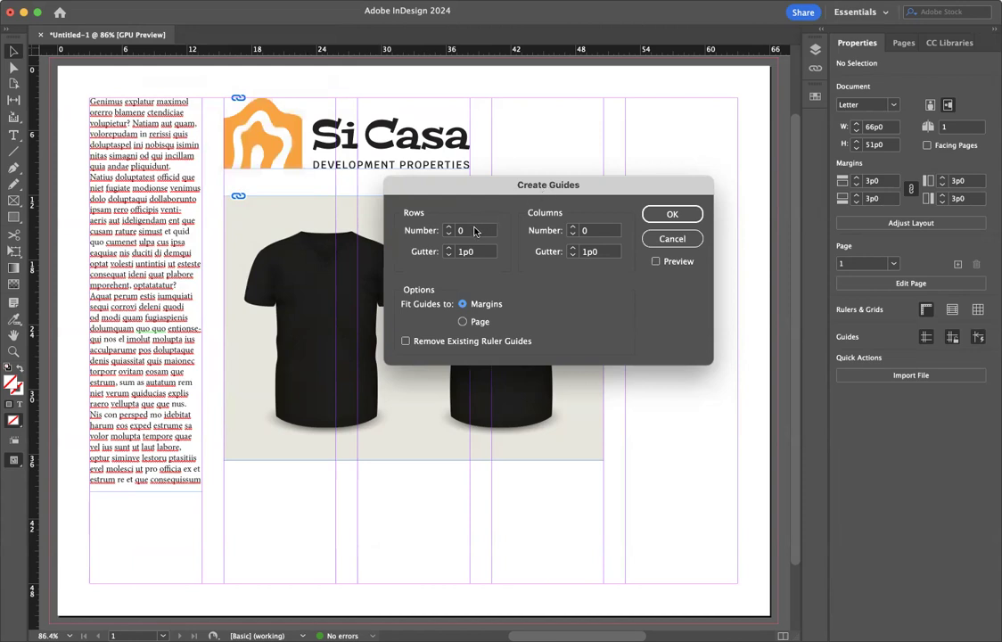
pyautogui.click(671, 239)
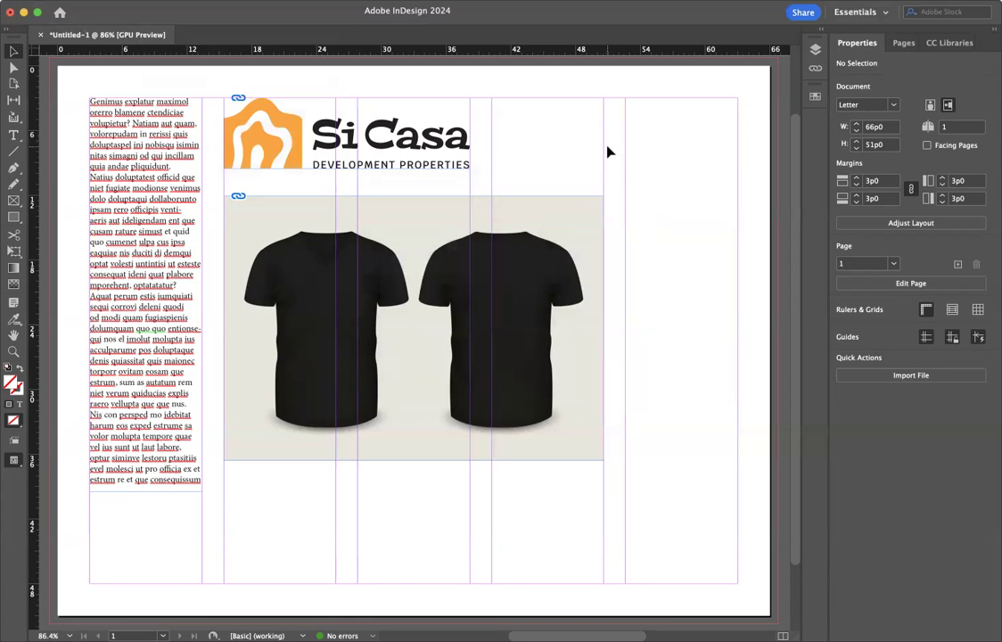
# - Enlarge the parent pages area and add a second page based on A-Parent
pyautogui.click(896, 47)
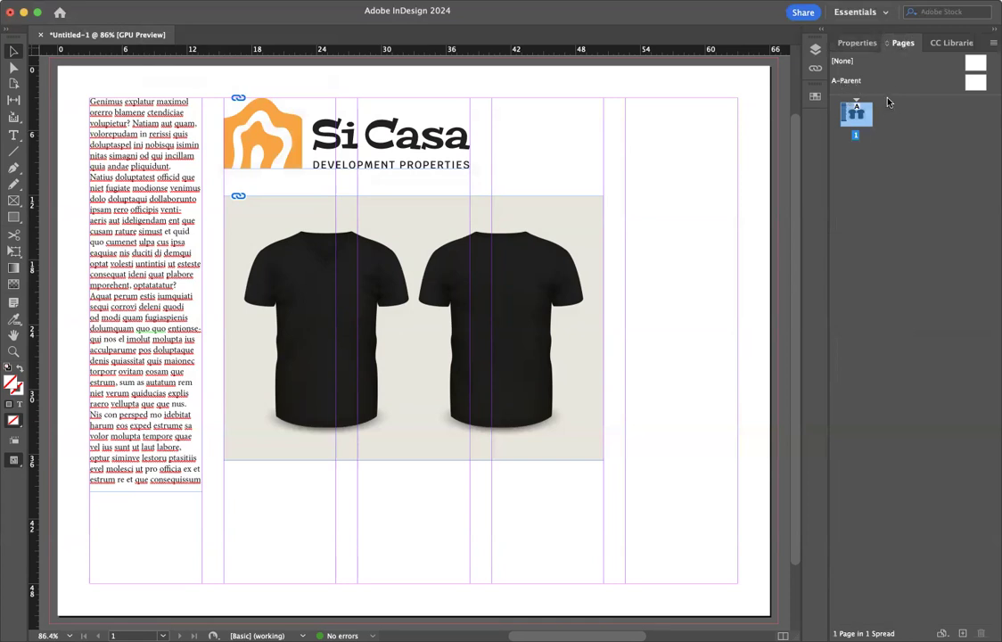
pyautogui.moveTo(885, 95); pyautogui.dragTo(886, 147)
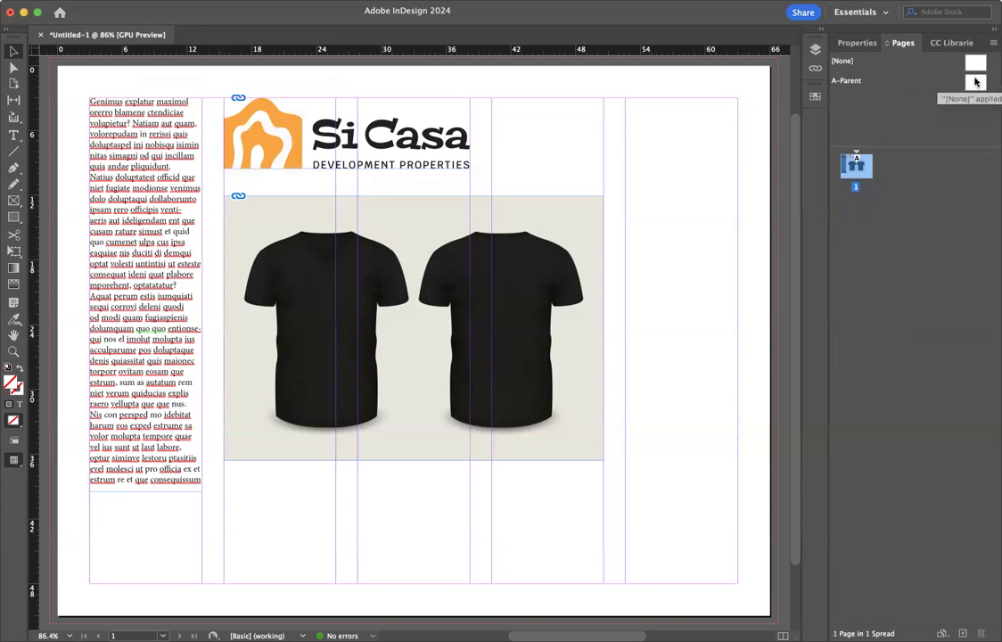
pyautogui.moveTo(975, 82); pyautogui.dragTo(861, 219)
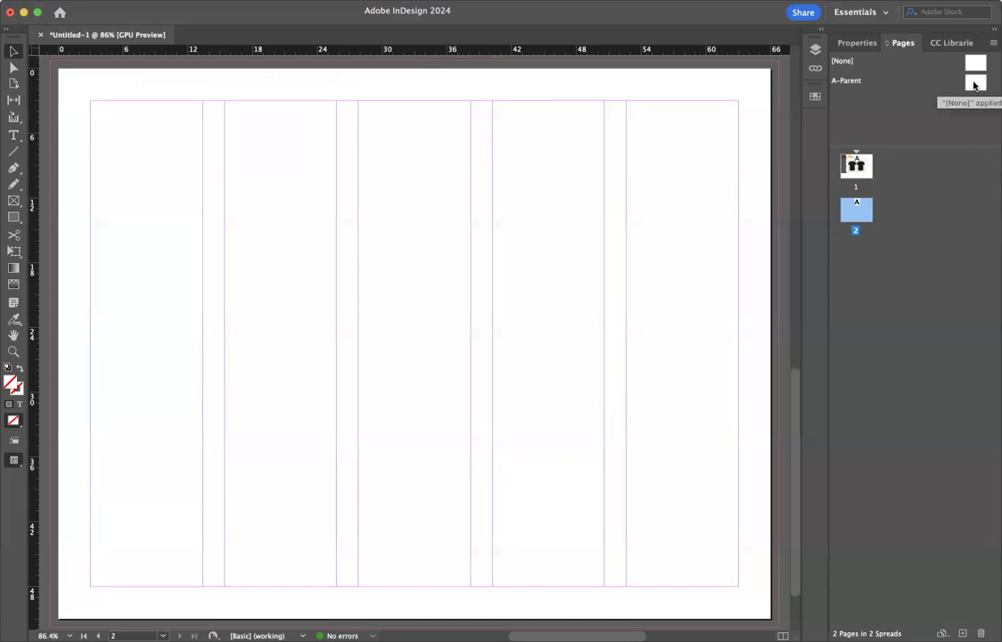
# - On A-Parent, draw a rectangle spanning the middle three columns and fill it with the C=0 M=100 Y=0 K=0 swatch
pyautogui.doubleClick(974, 82)
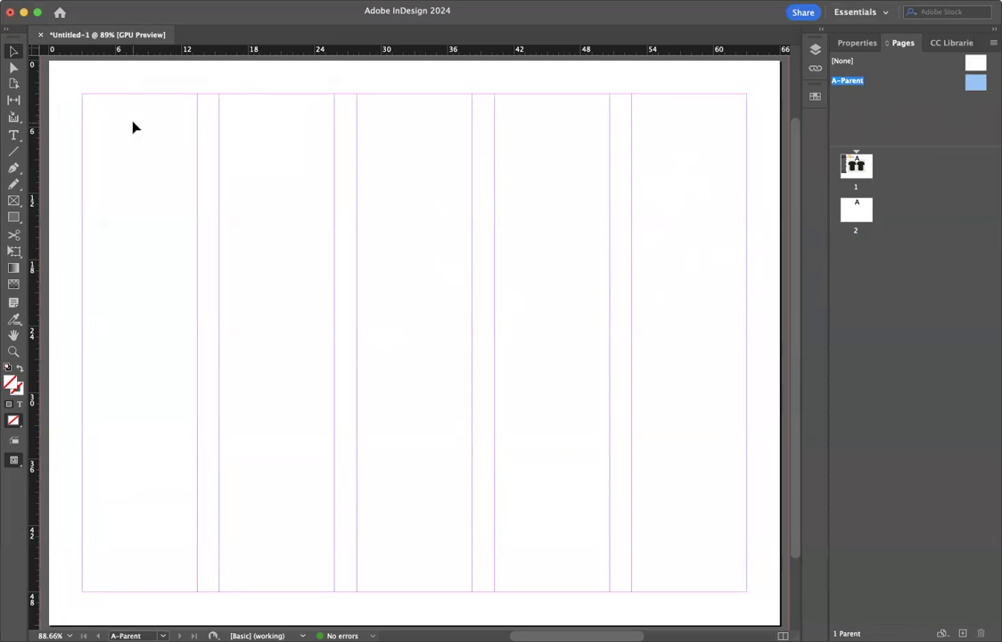
pyautogui.click(13, 216)
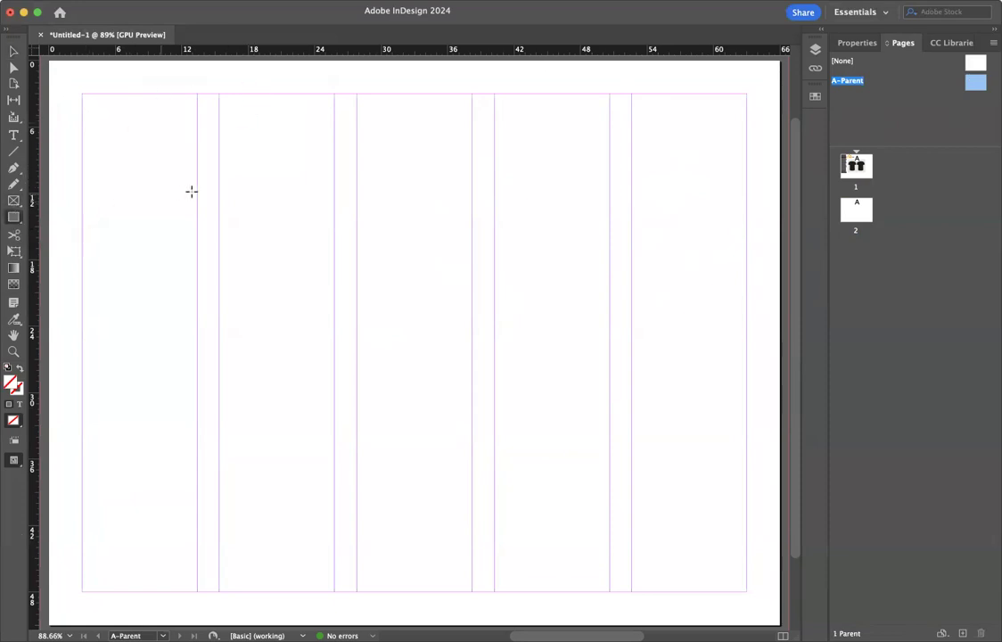
pyautogui.moveTo(219, 187); pyautogui.dragTo(609, 407)
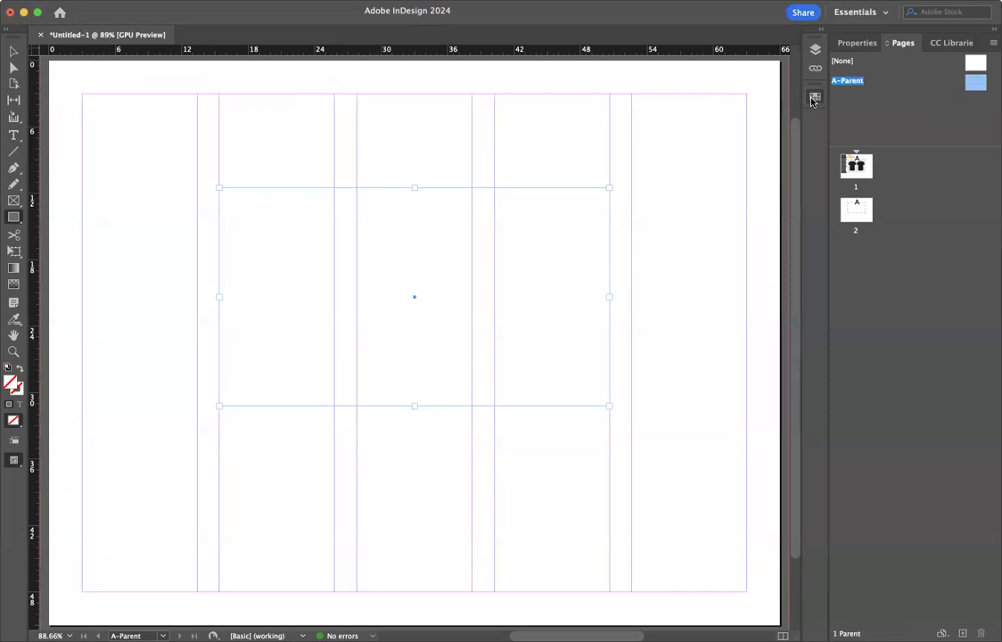
pyautogui.click(813, 100)
pyautogui.click(683, 211)
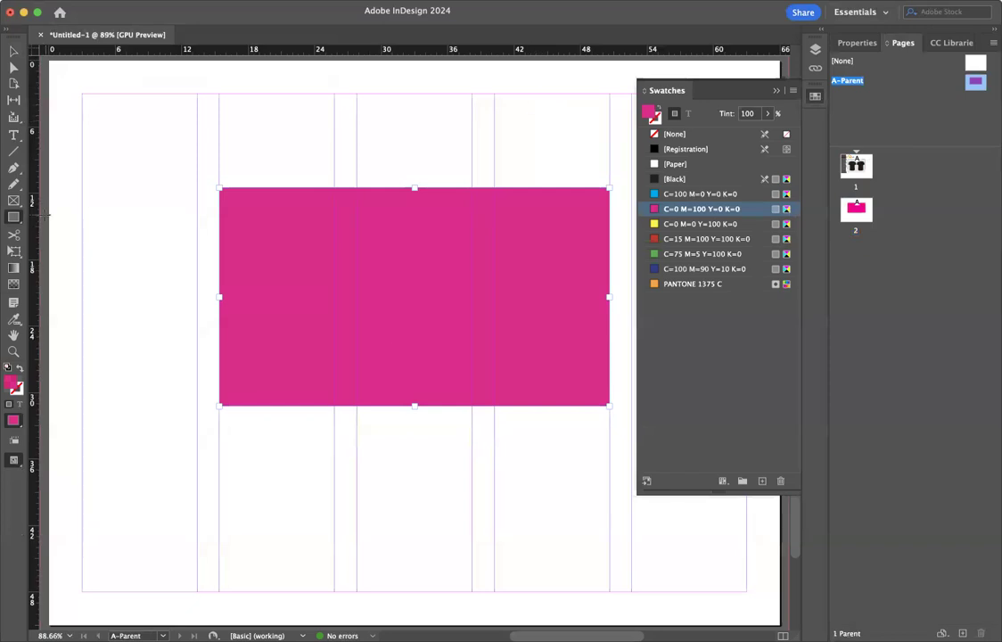
# - Move the magenta rectangle on A-Parent one column over so it spans the last three columns, slightly higher up
pyautogui.click(14, 50)
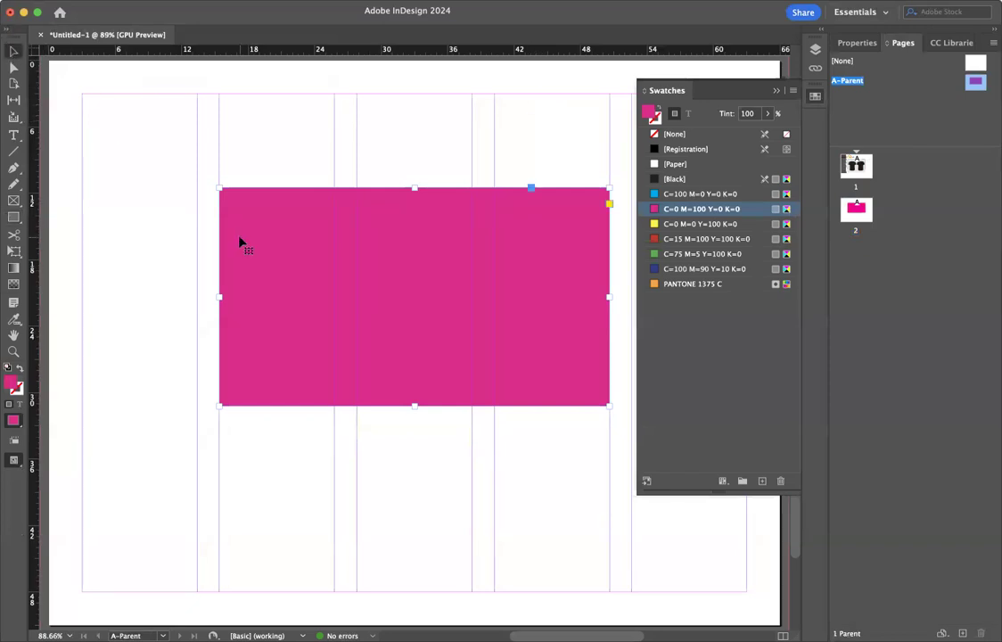
pyautogui.hscroll(5, 238, 243)
pyautogui.moveTo(392, 265); pyautogui.dragTo(528, 242)
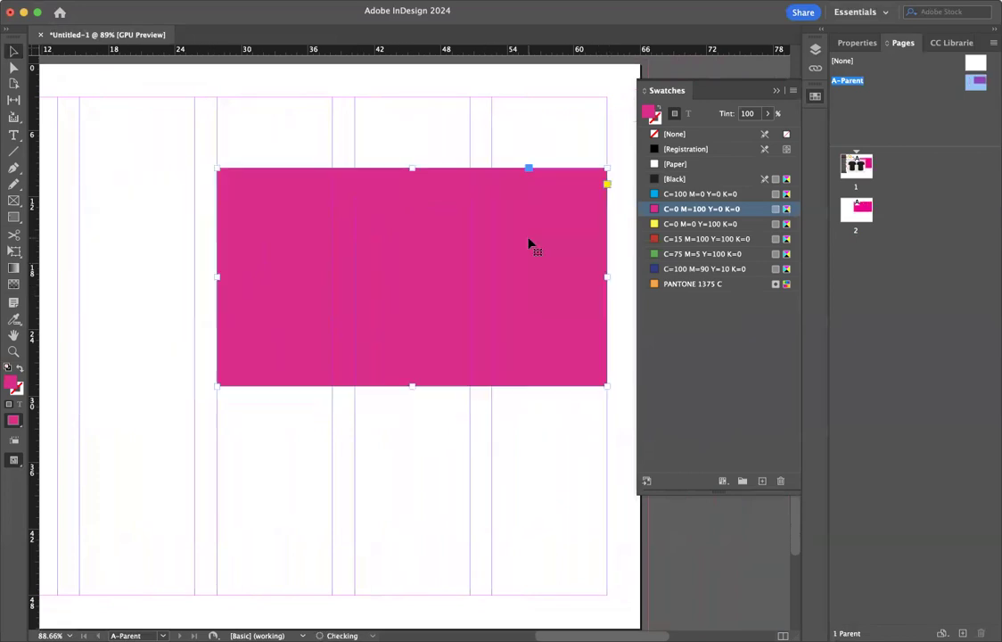
# - View pages 1 and 2 in turn to examine how the parent page's magenta rectangle appears on them
pyautogui.hscroll(-4, 528, 243)
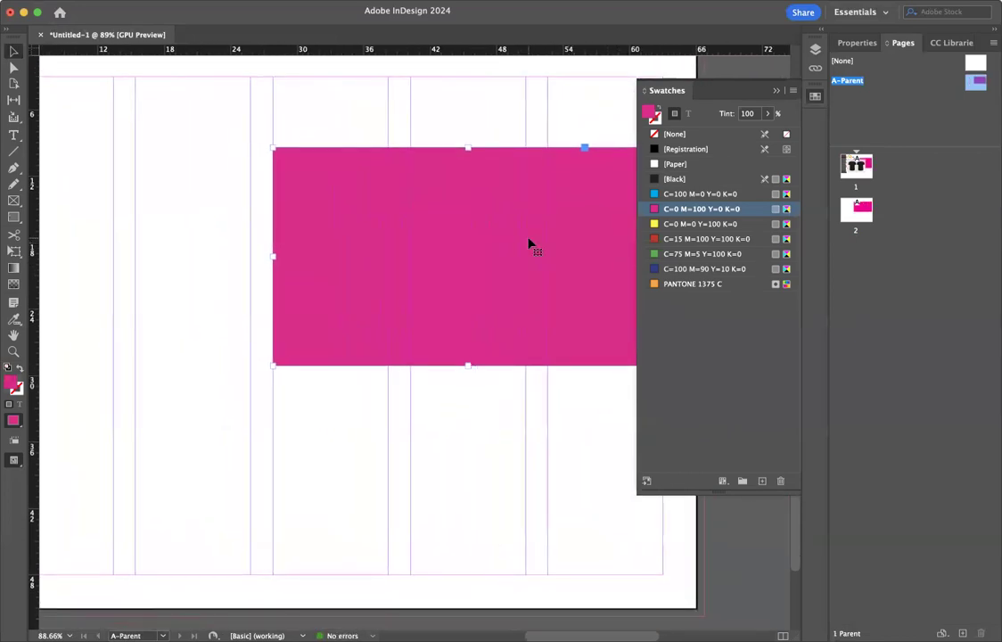
pyautogui.doubleClick(856, 167)
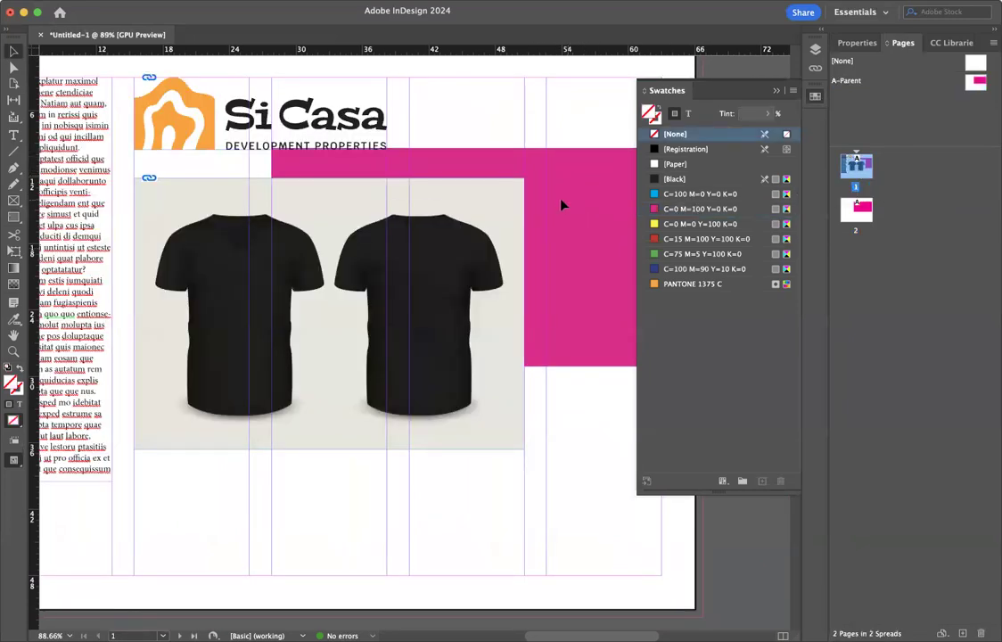
pyautogui.doubleClick(859, 209)
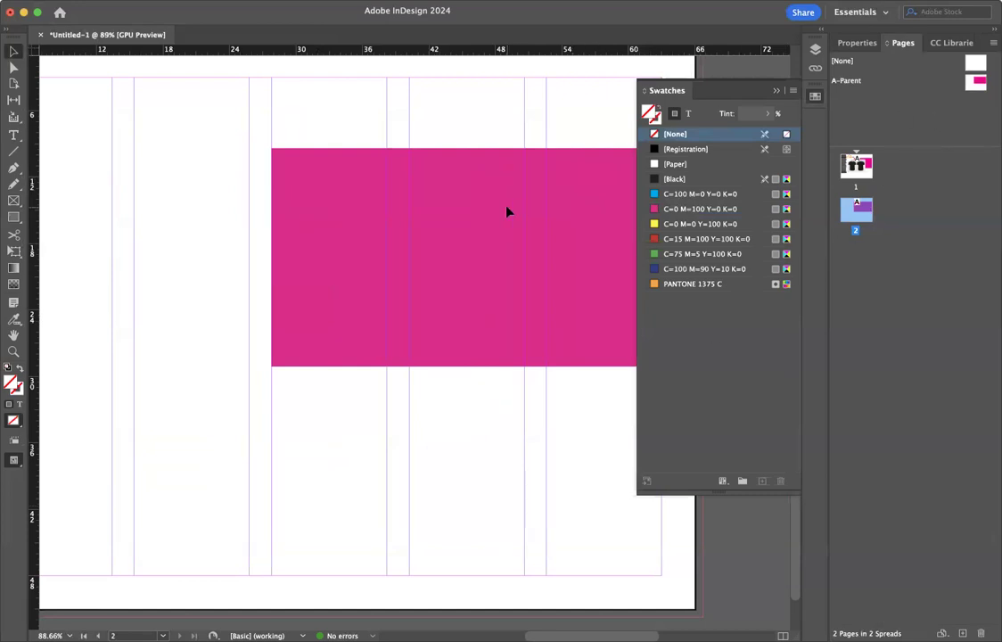
# - Return to A-Parent and delete the magenta rectangle
pyautogui.doubleClick(970, 89)
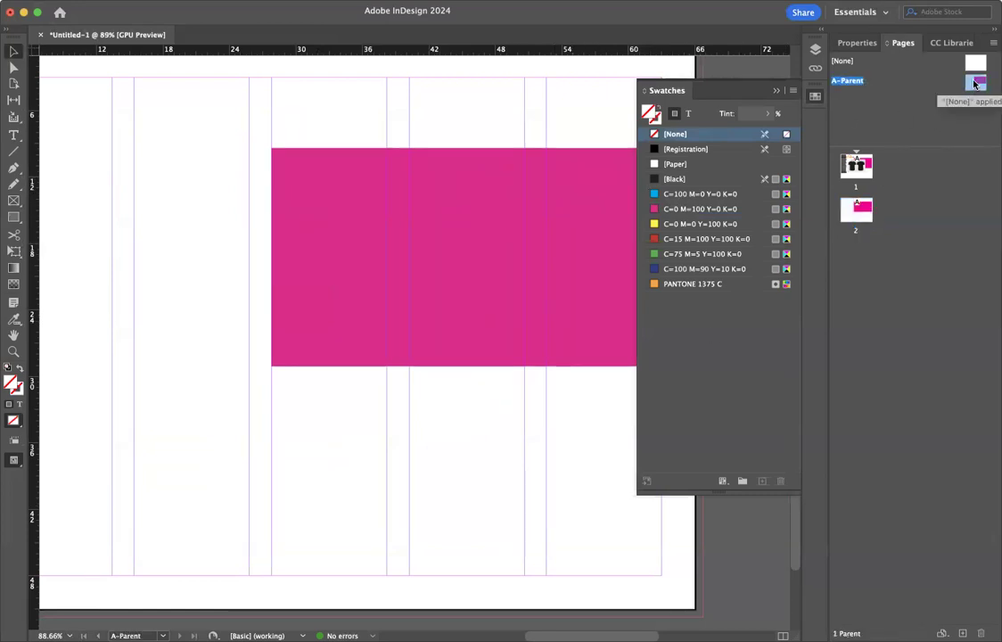
pyautogui.click(542, 224)
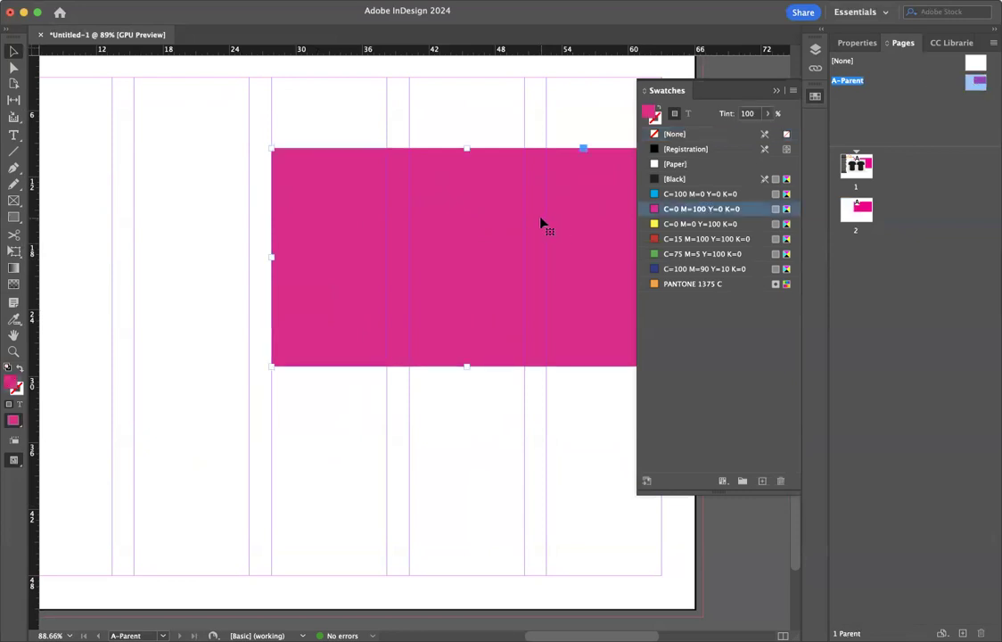
pyautogui.press('Delete')
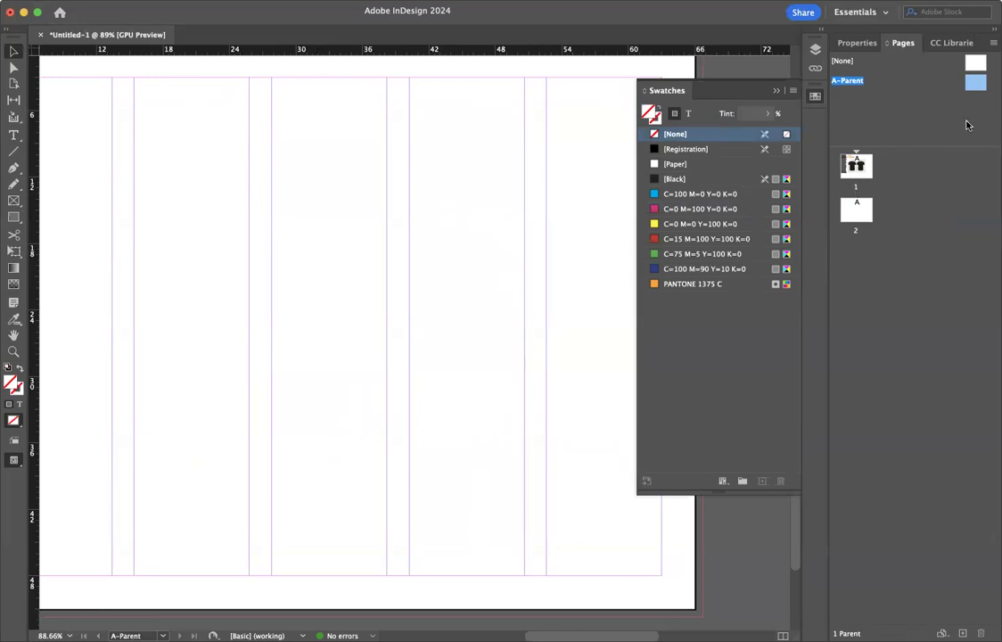
# - Set up guides on A-Parent with 6 rows, a 1p0 row gutter and 0 columns, with the preview turned on
pyautogui.doubleClick(978, 85)
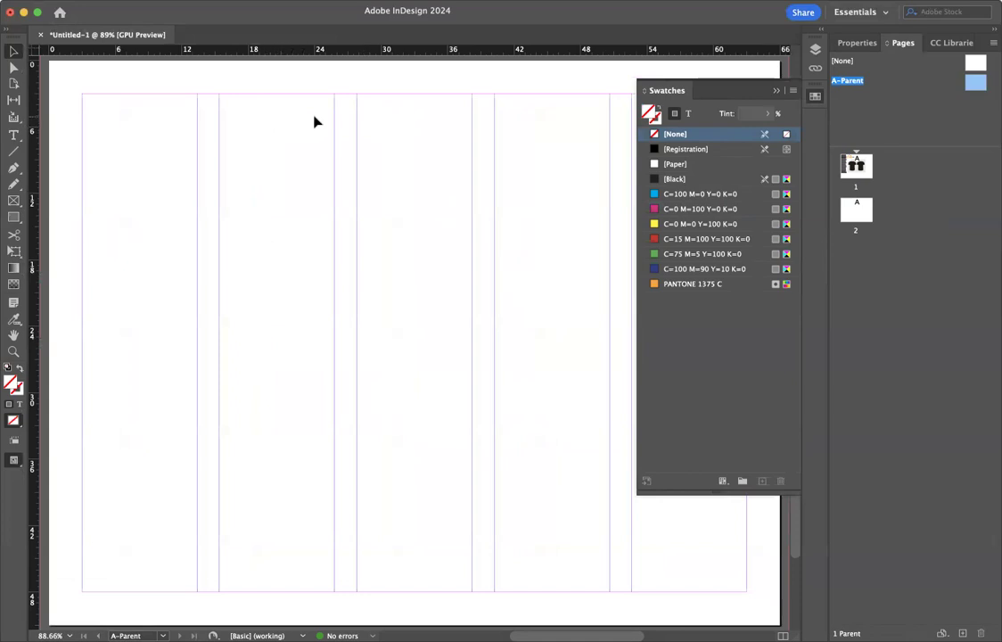
pyautogui.click(775, 90)
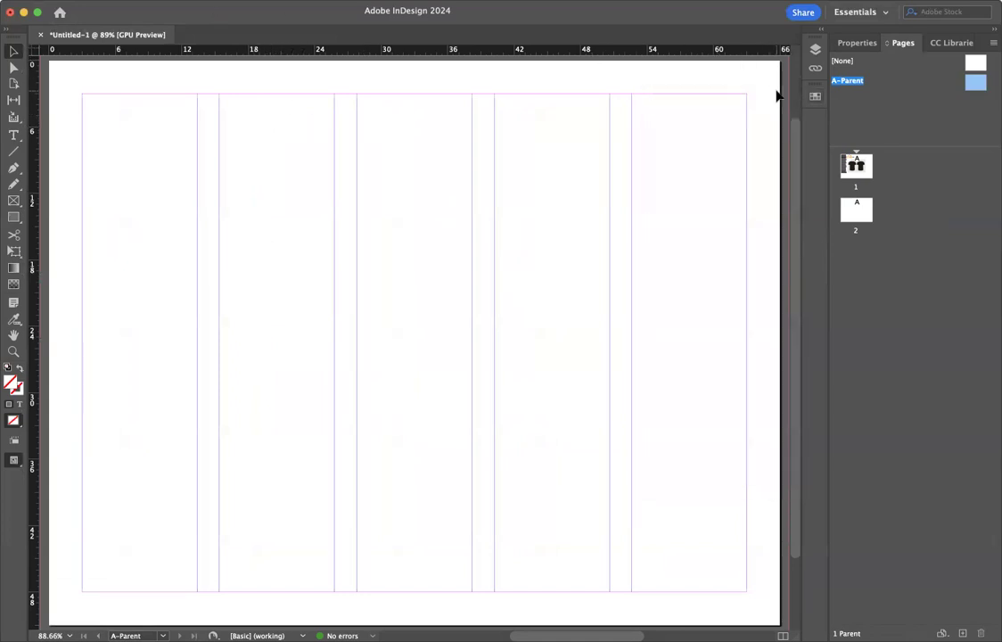
pyautogui.click(159, 14)
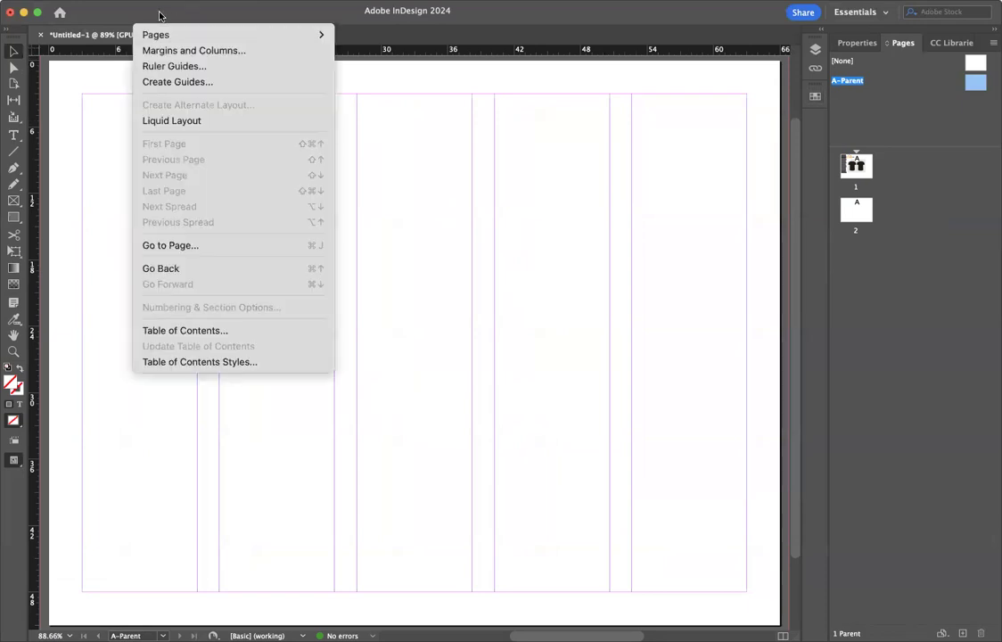
pyautogui.click(165, 82)
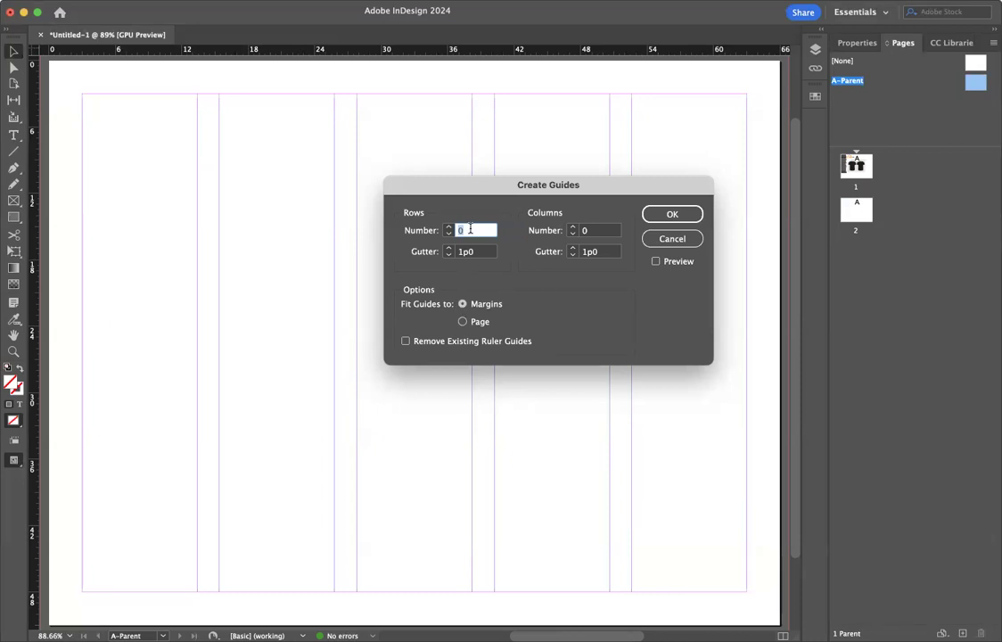
pyautogui.write('6')
pyautogui.click(481, 252)
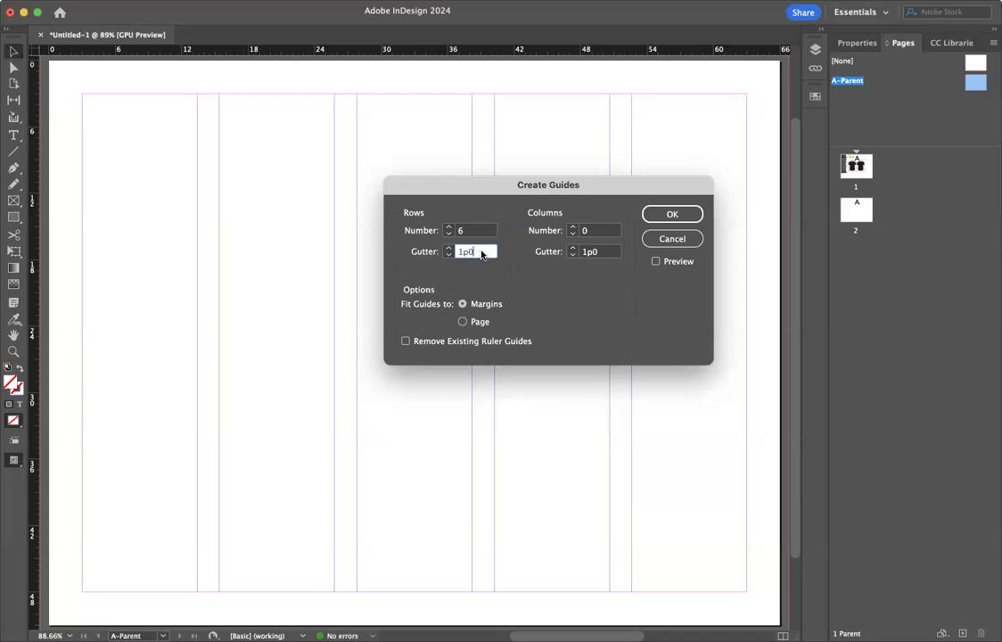
pyautogui.click(604, 232)
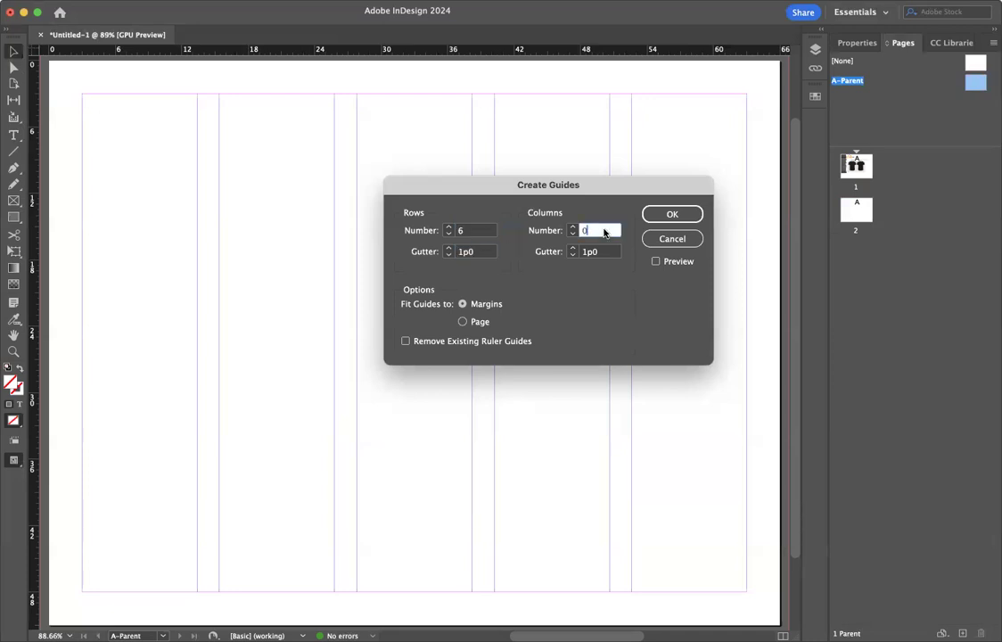
pyautogui.click(655, 261)
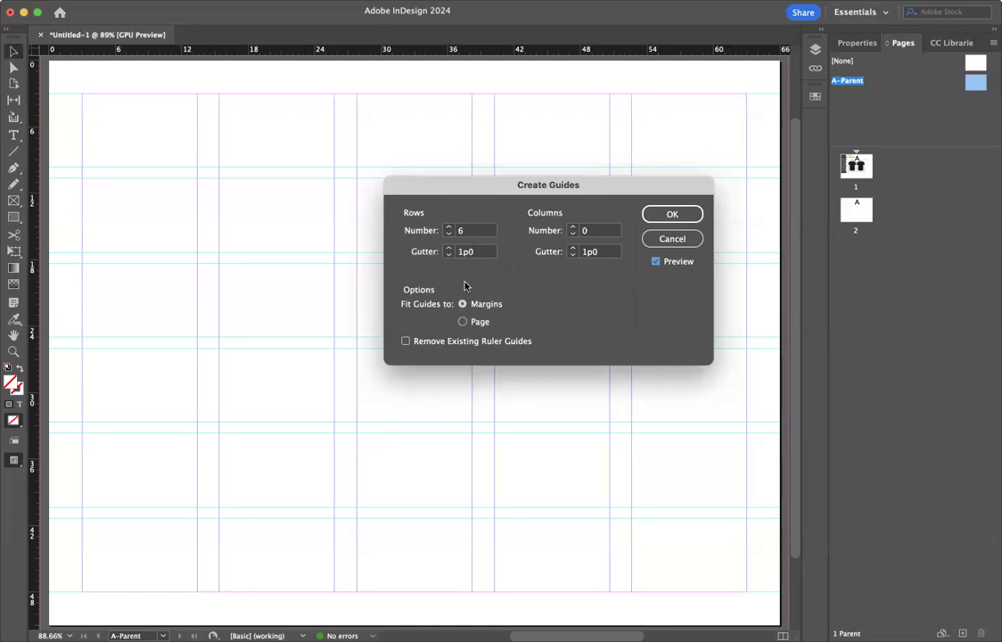
# - Try 8 guide rows in the preview and return the number to 6
pyautogui.click(448, 227)
pyautogui.click(448, 228)
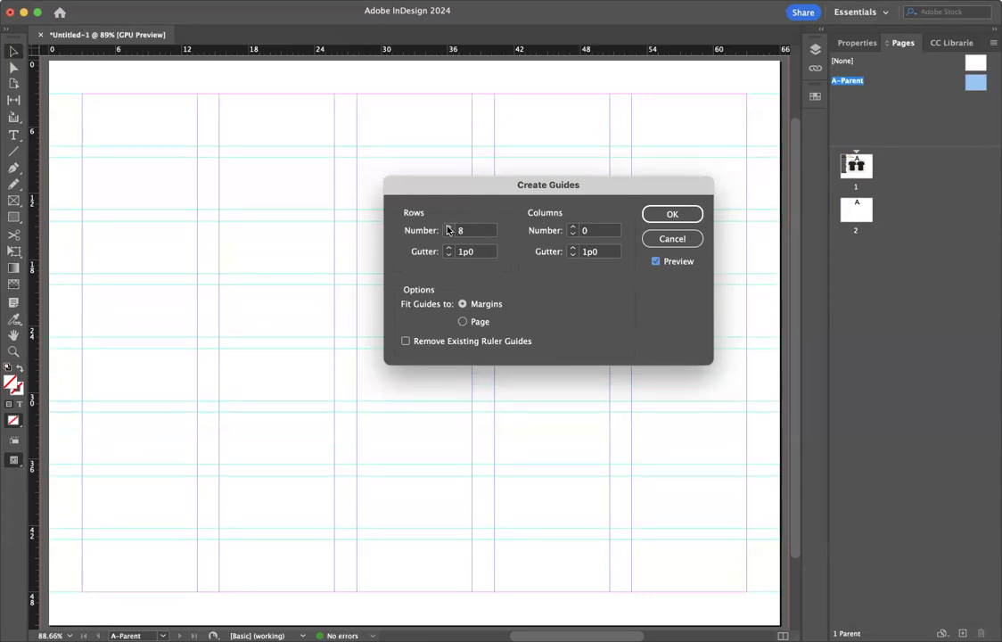
pyautogui.click(447, 236)
pyautogui.click(448, 236)
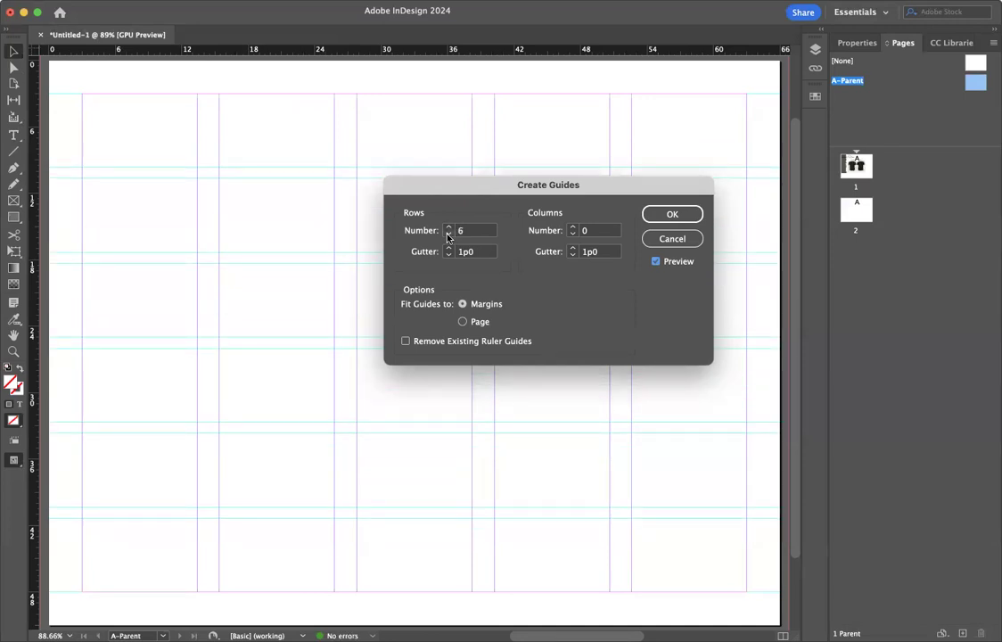
# - Compare fitting the guides to the page, set them back to fit the margins, and create them
pyautogui.click(462, 323)
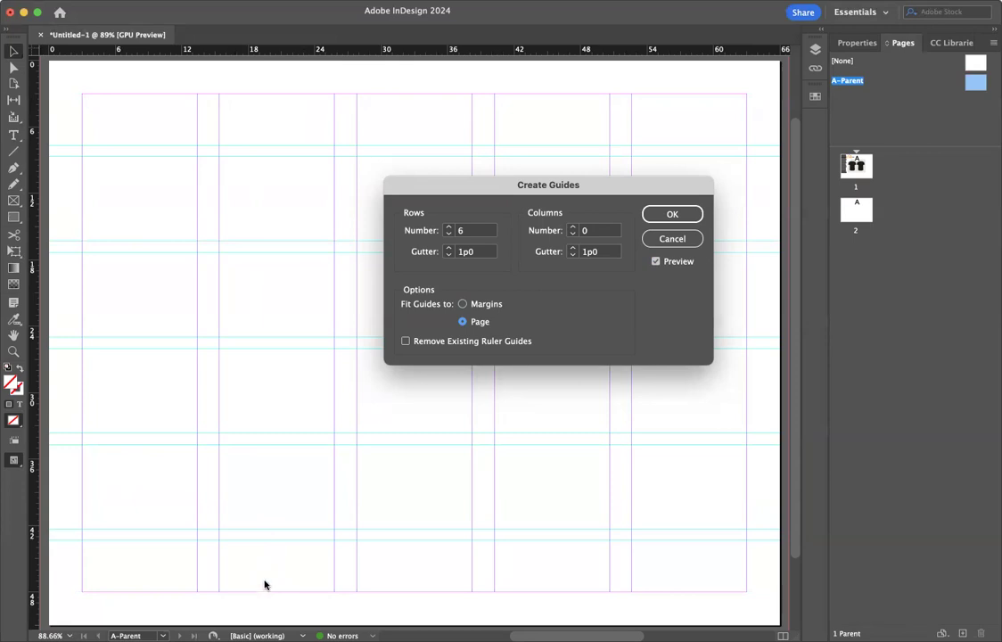
pyautogui.click(461, 304)
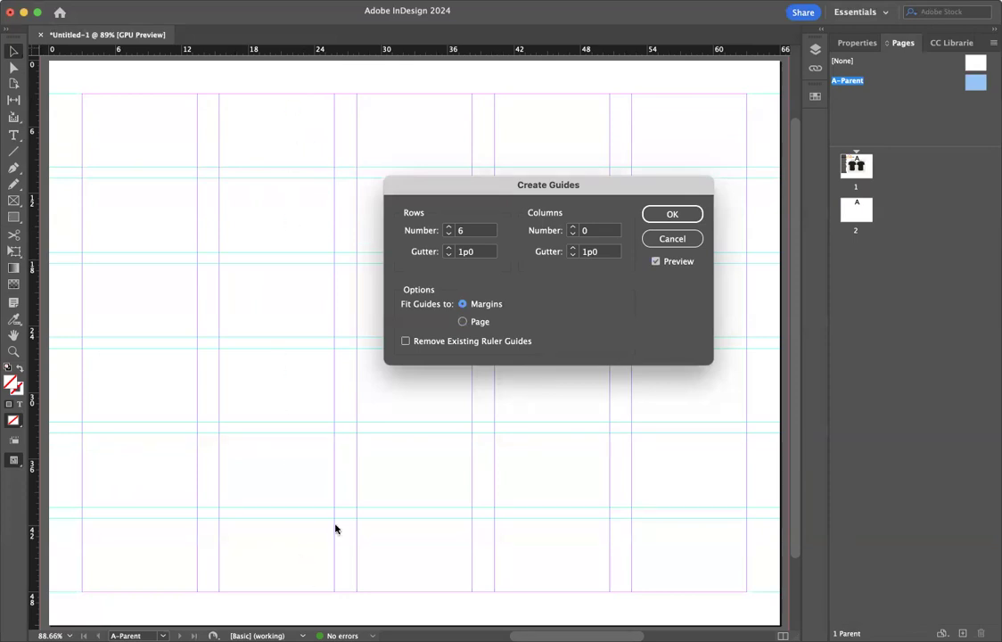
pyautogui.click(664, 215)
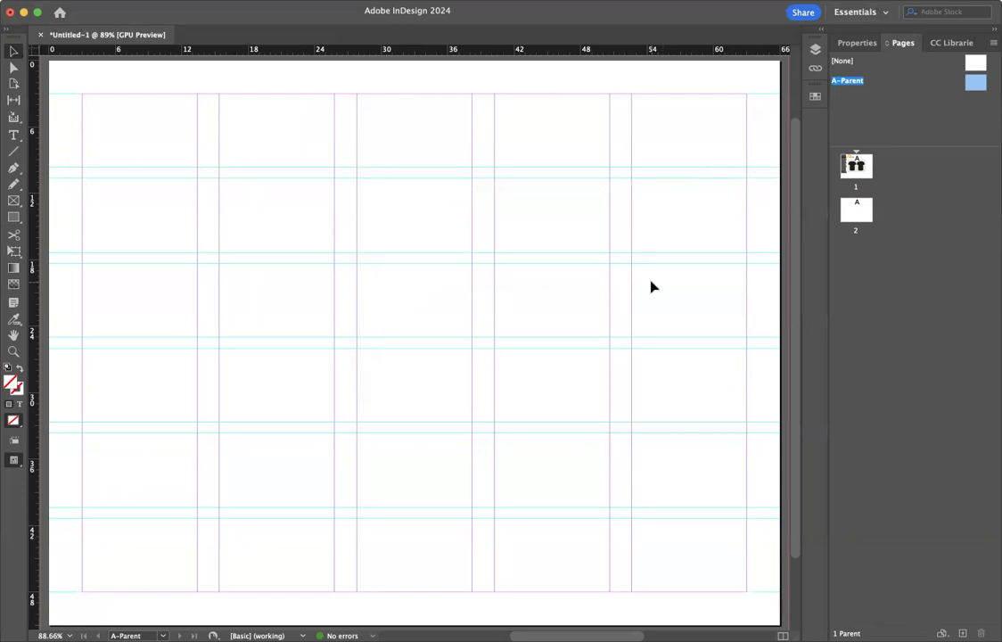
# - On page 1, align the tops of the T-shirt image and the placeholder text frame with the second row's upper guide
pyautogui.doubleClick(857, 164)
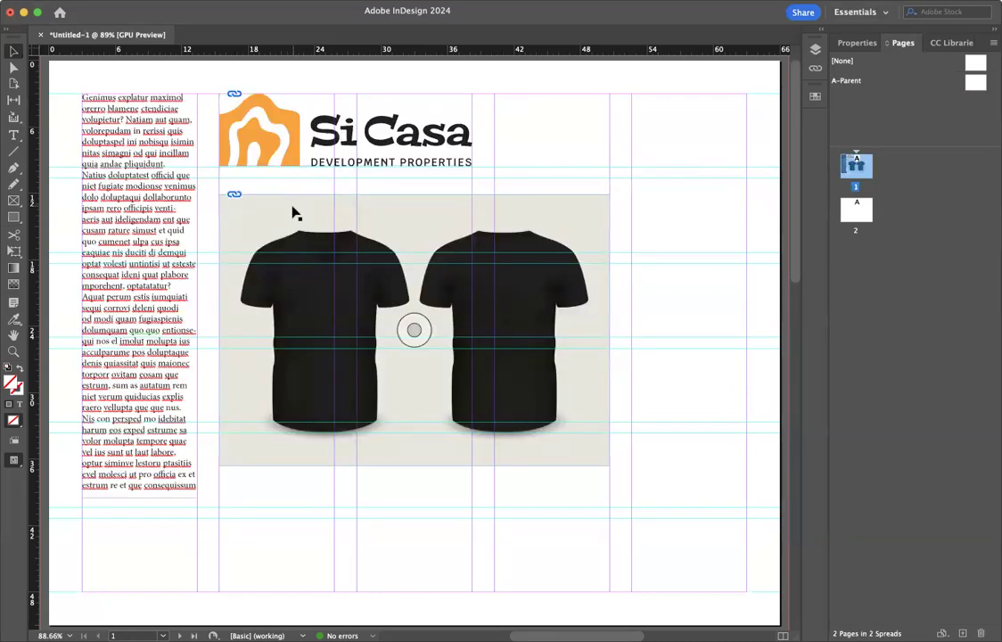
pyautogui.moveTo(290, 194); pyautogui.dragTo(293, 197)
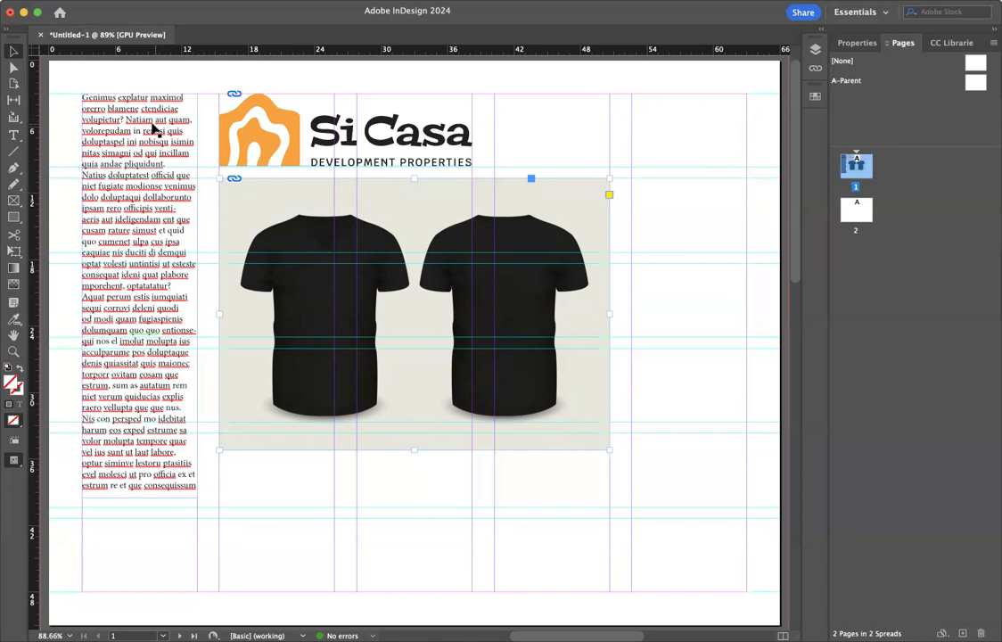
pyautogui.moveTo(151, 129); pyautogui.dragTo(154, 214)
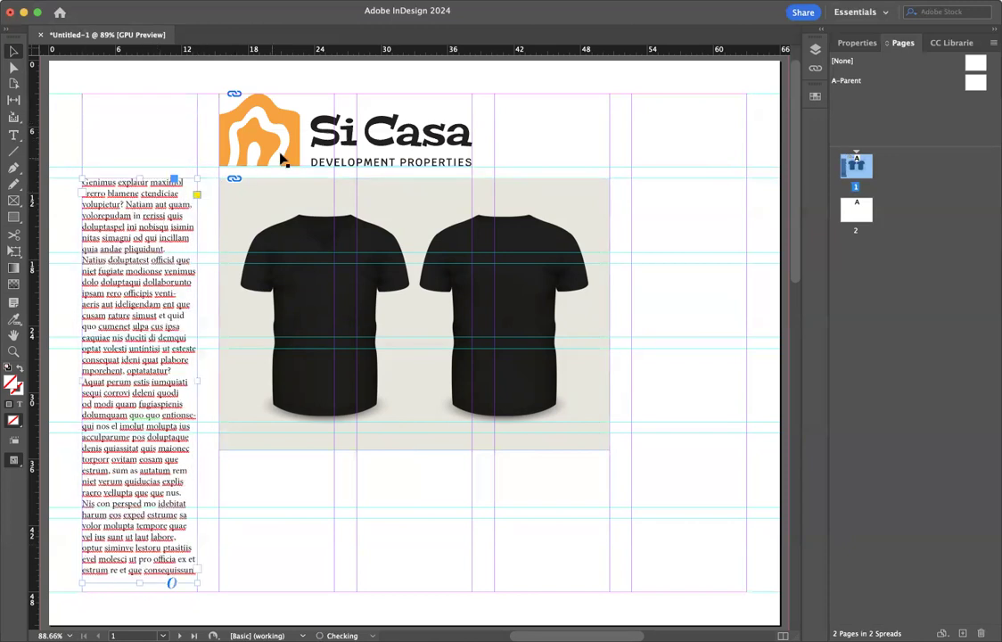
# - Move the Si Casa logo into the first row, starting at the left margin above the text column, and deselect it
pyautogui.moveTo(258, 125); pyautogui.dragTo(164, 147)
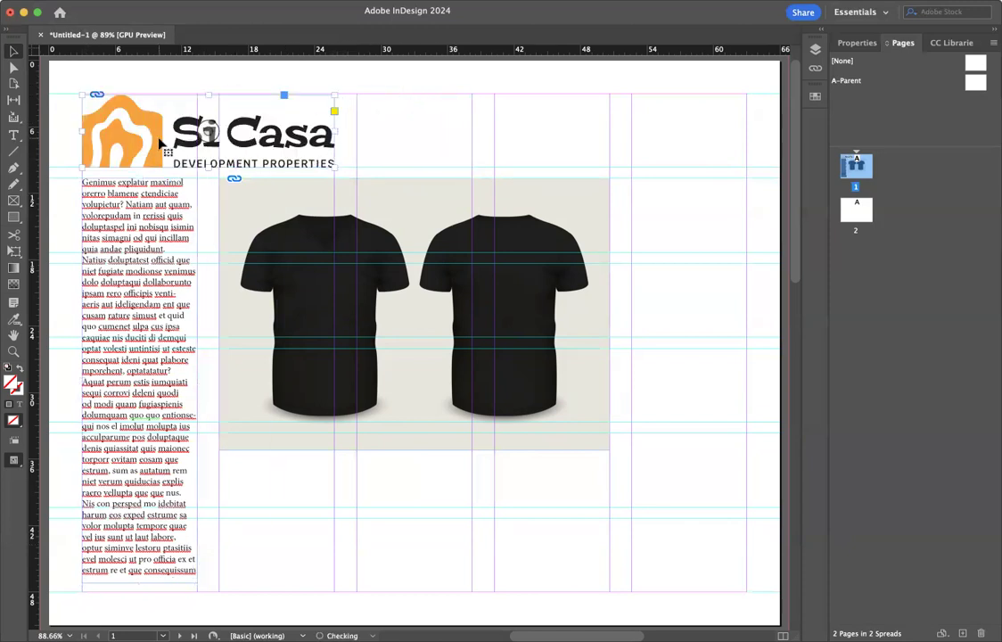
pyautogui.click(417, 156)
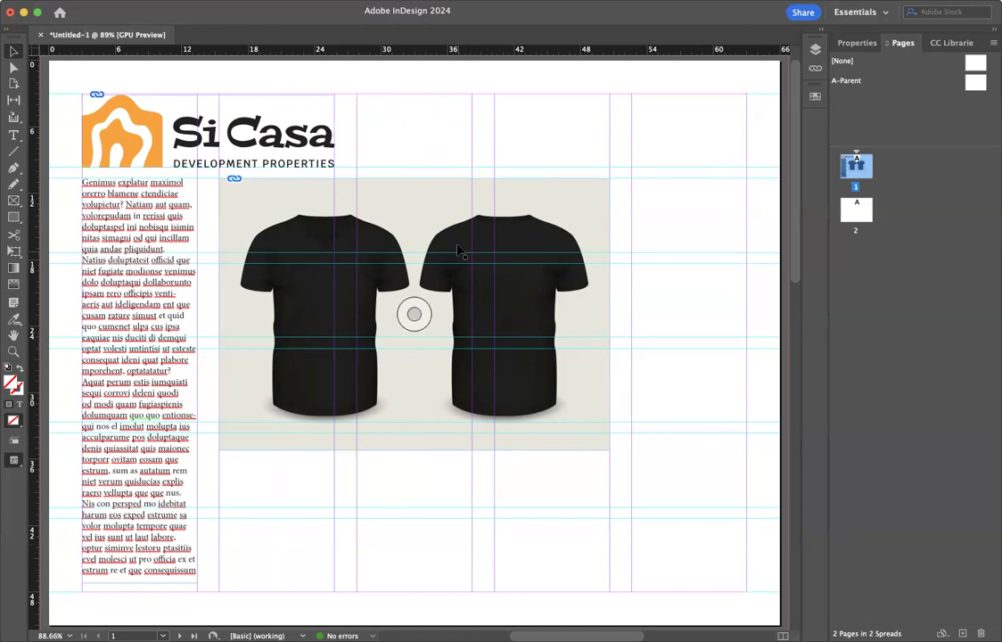
# - Crop the T-shirt image's lower edge to the end of the fourth row and shift the picture up slightly inside its frame
pyautogui.click(431, 450)
pyautogui.moveTo(411, 447); pyautogui.dragTo(413, 421)
pyautogui.moveTo(413, 305); pyautogui.dragTo(415, 294)
pyautogui.click(485, 483)
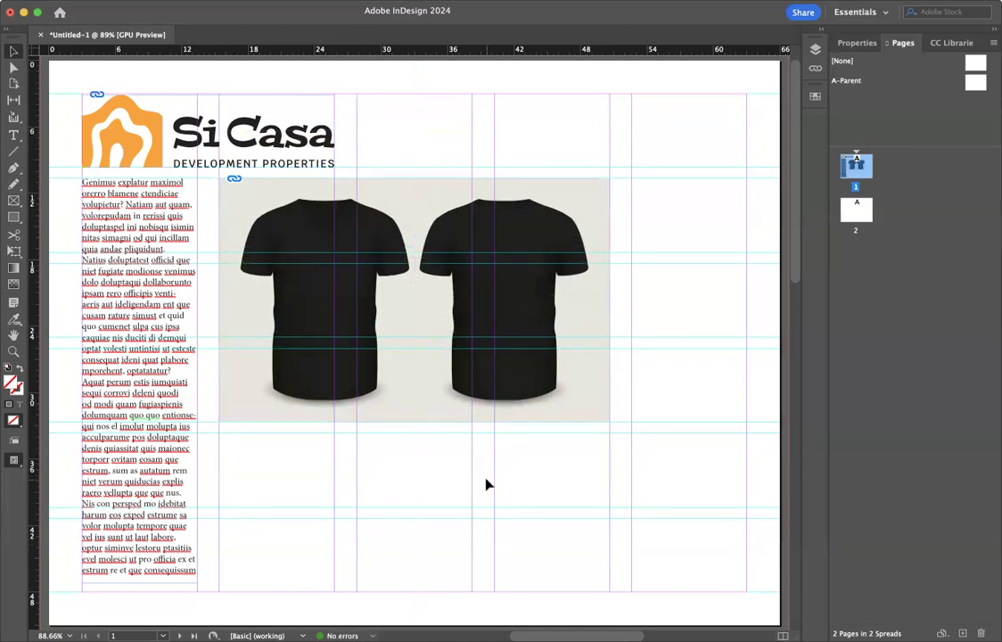
# - Draw a text frame beneath the T-shirt image, starting at the fifth row and spanning the middle three columns
pyautogui.click(13, 135)
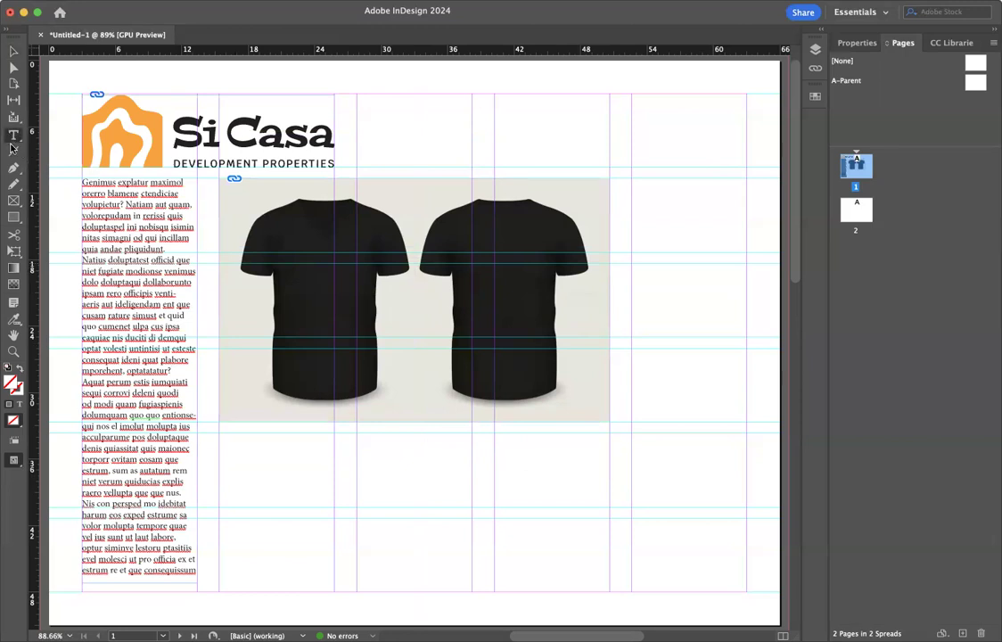
pyautogui.moveTo(220, 433); pyautogui.dragTo(609, 472)
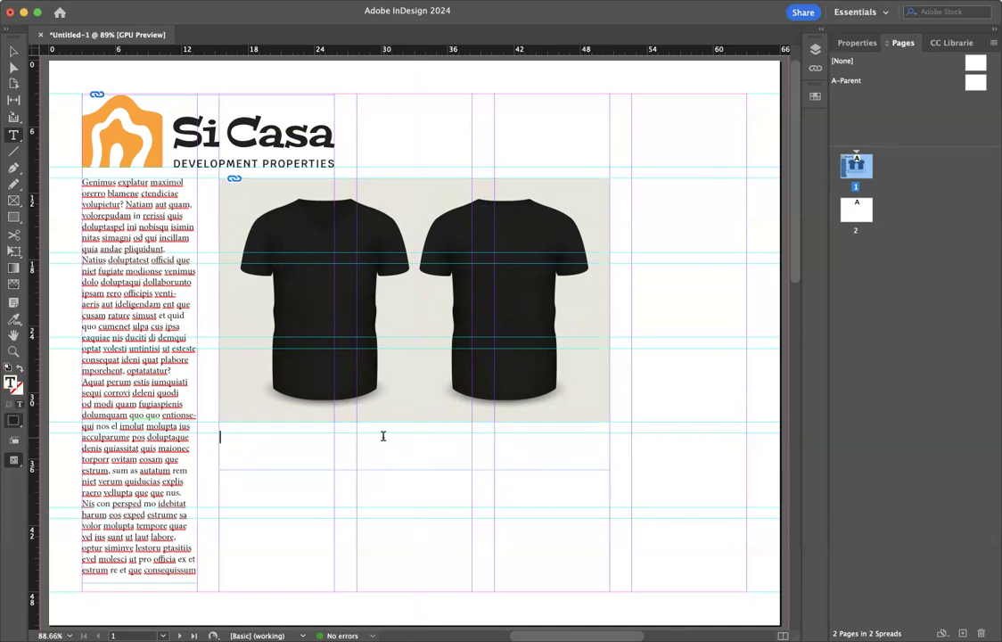
# - Enter the caption "Here is the logo on a v-neck t-shirt." in the new text frame, deselect it and preview the page without guides
pyautogui.write('Here')
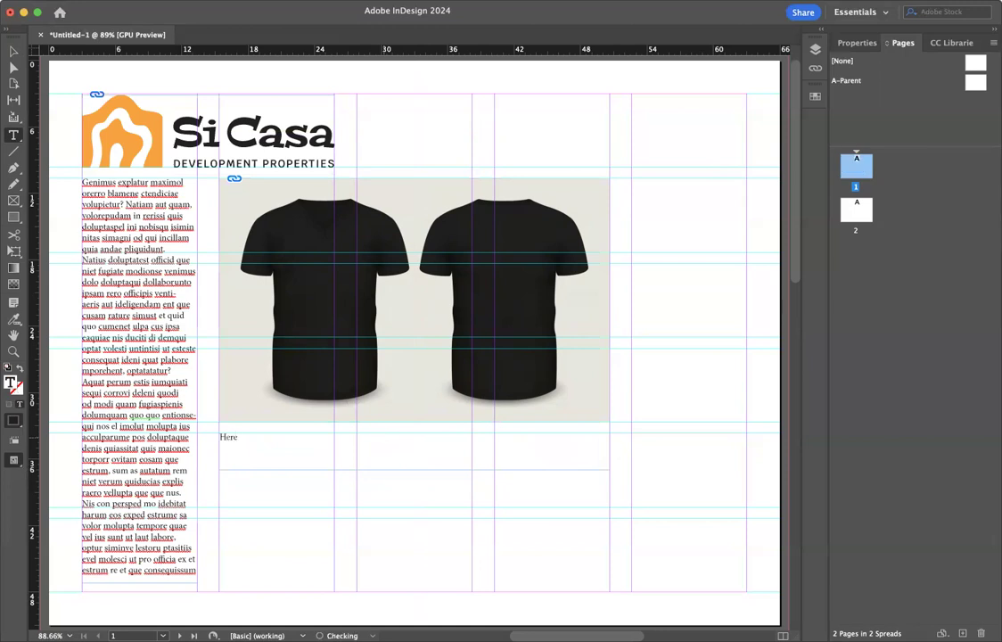
pyautogui.write(' is the logo on a v-neck t-shirt')
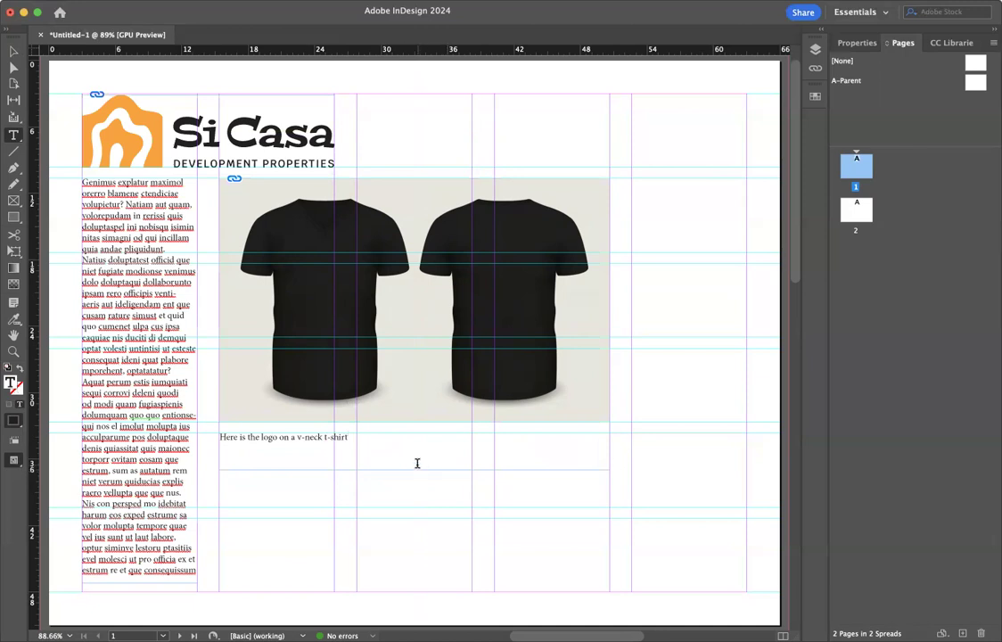
pyautogui.write('.')
pyautogui.click(11, 53)
pyautogui.click(64, 78)
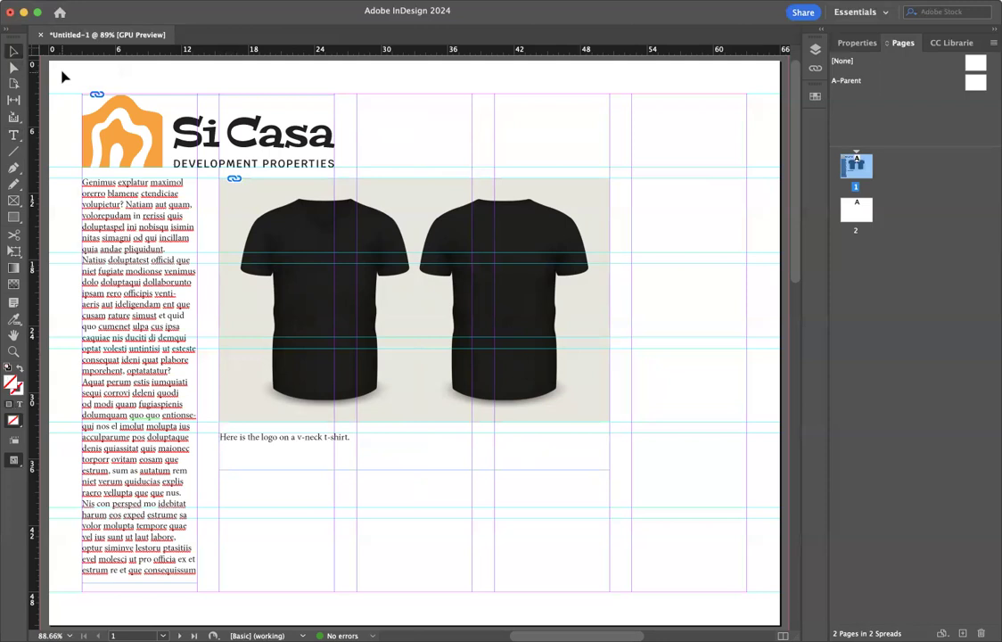
pyautogui.press('w')
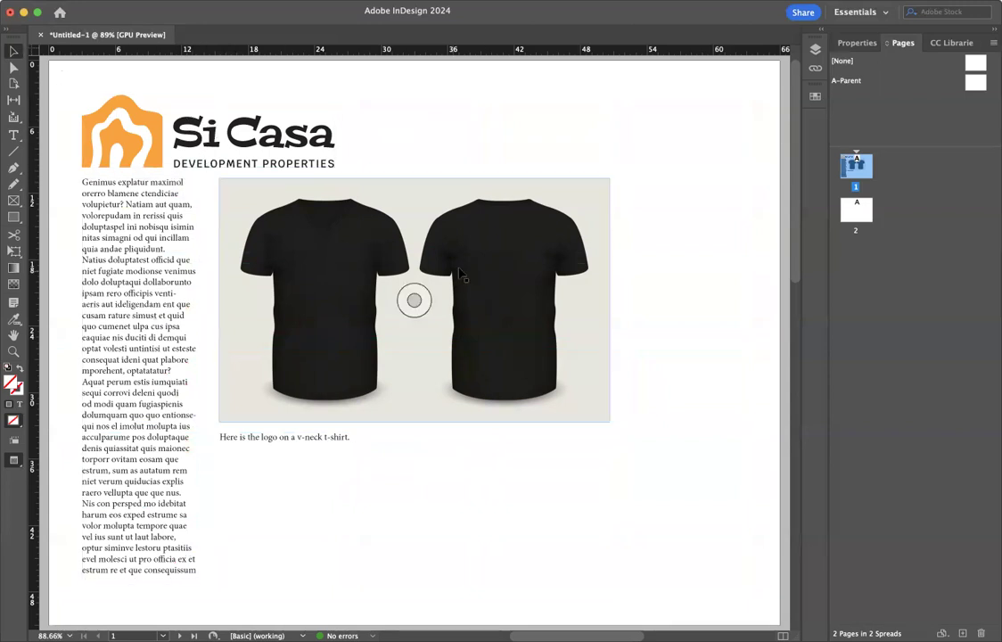
# - Start Create Guides on the A-Parent page with the option to remove existing ruler guides enabled
pyautogui.doubleClick(977, 84)
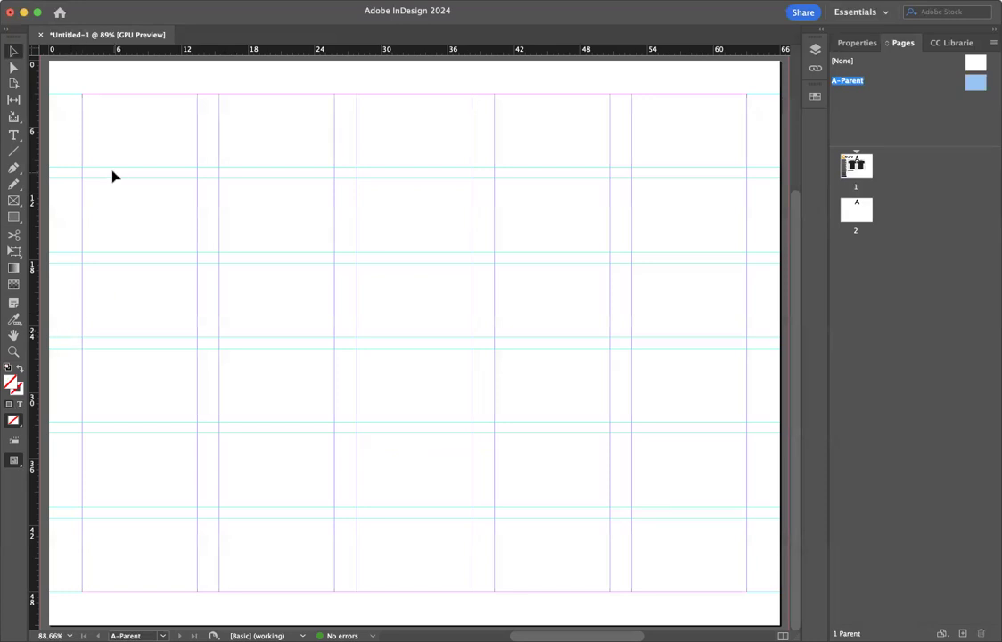
pyautogui.click(149, 12)
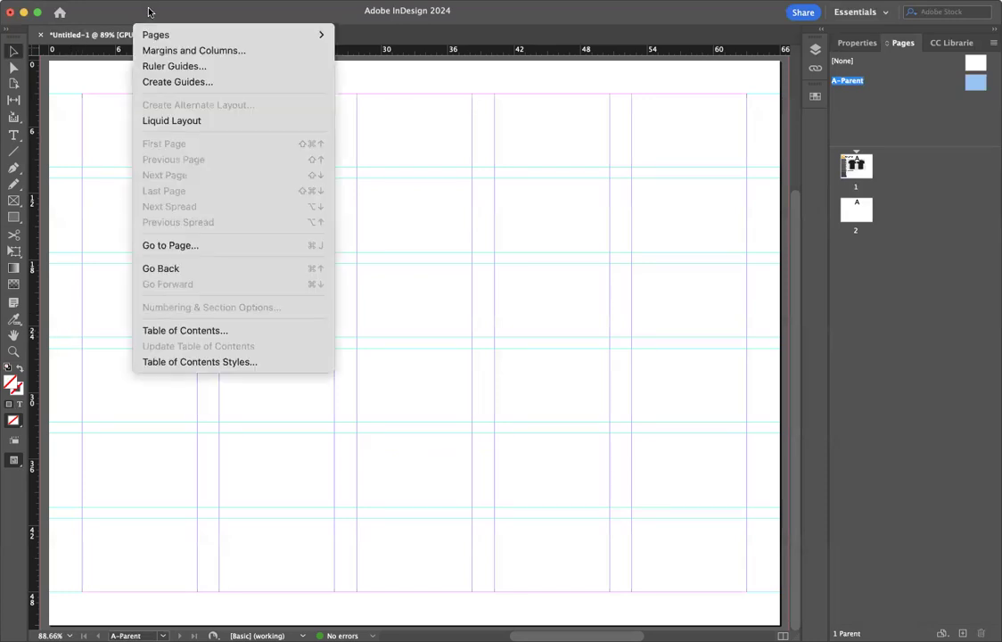
pyautogui.click(161, 83)
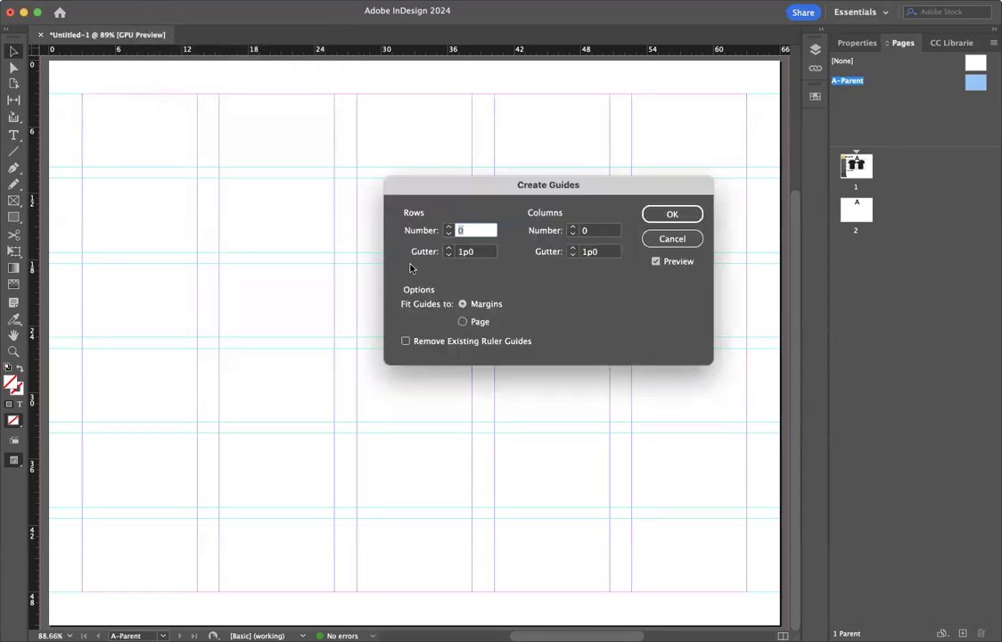
pyautogui.click(406, 342)
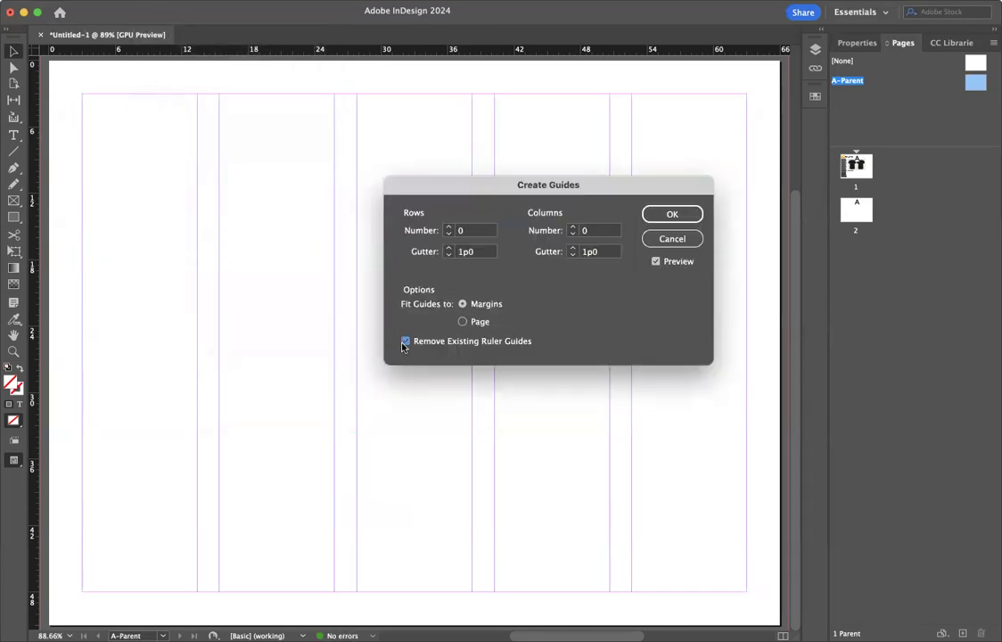
# - Create guides for 6 rows with a 1p6 gutter, fitted to the margins of the parent page
pyautogui.click(448, 226)
pyautogui.click(448, 227)
pyautogui.click(448, 227)
pyautogui.click(448, 227)
pyautogui.click(447, 227)
pyautogui.click(447, 226)
pyautogui.doubleClick(482, 252)
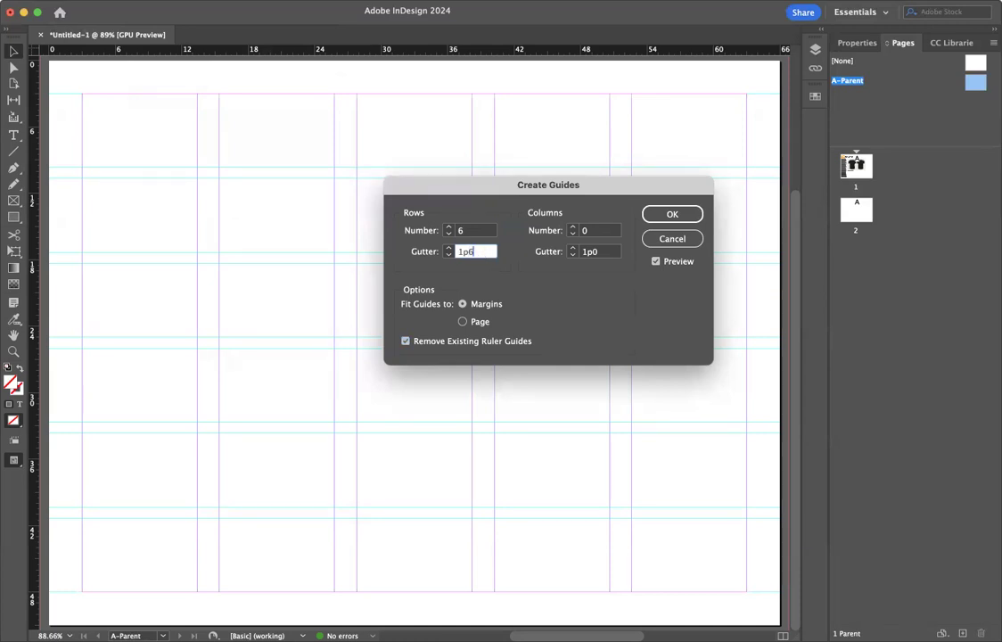
pyautogui.doubleClick(476, 230)
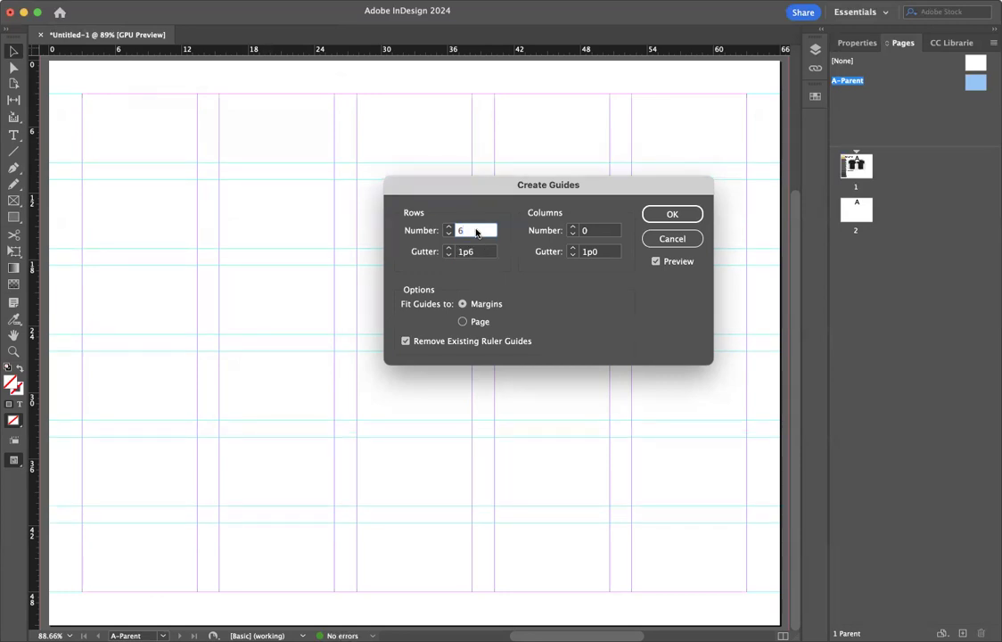
pyautogui.click(672, 214)
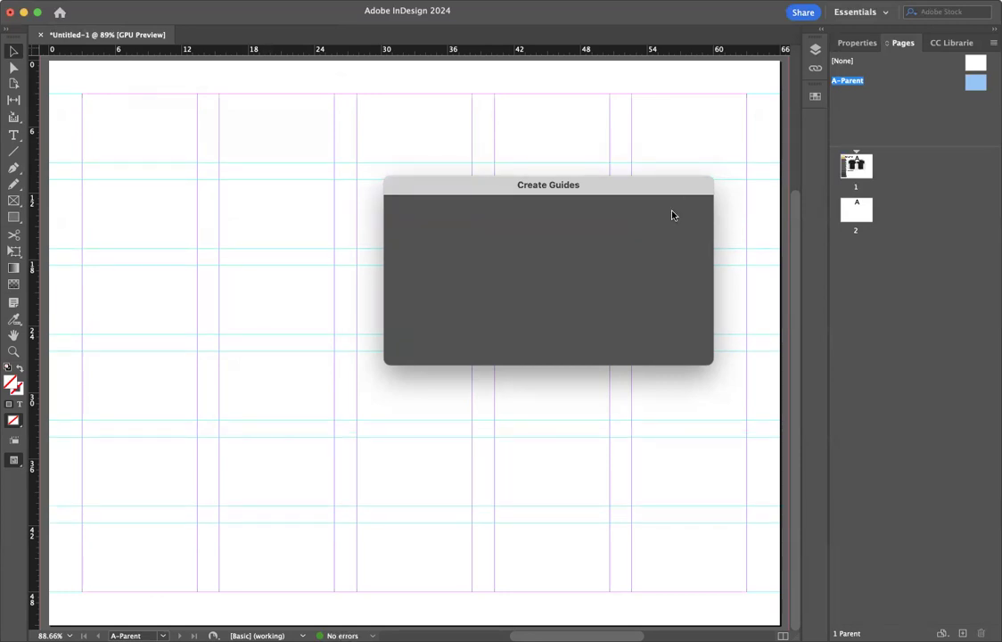
# - On page 1, scale the Si Casa logo down proportionally so its lower edge meets the end of the first row
pyautogui.doubleClick(855, 166)
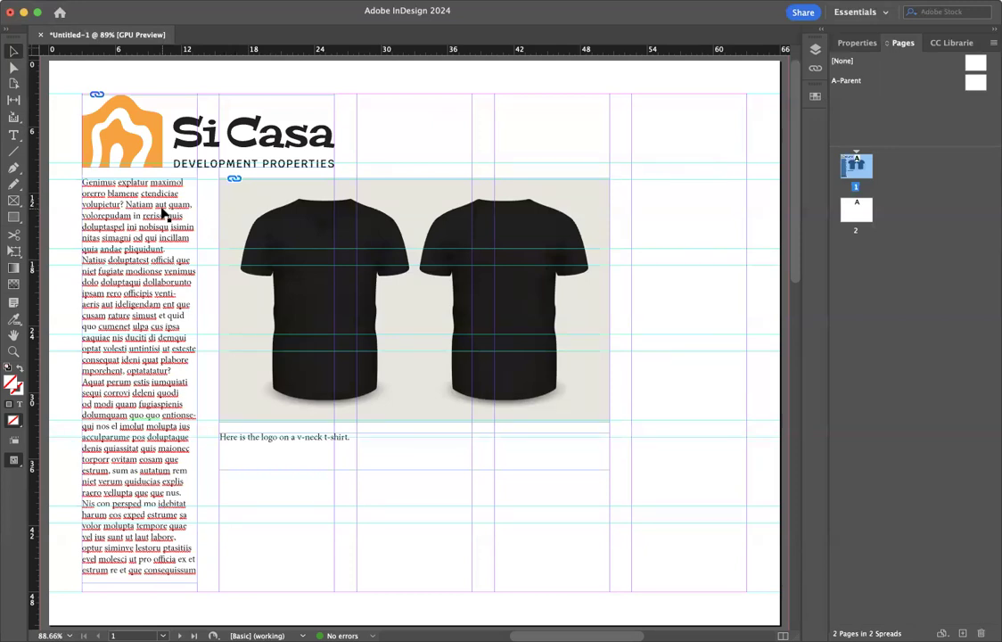
pyautogui.scroll(5, 246, 217)
pyautogui.hscroll(-3, 246, 217)
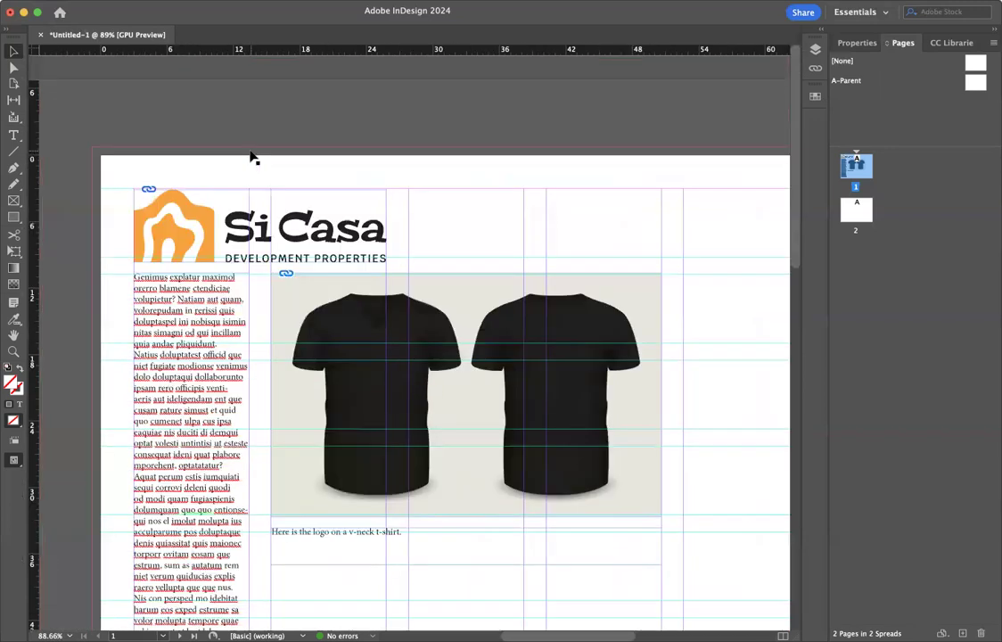
pyautogui.click(341, 242)
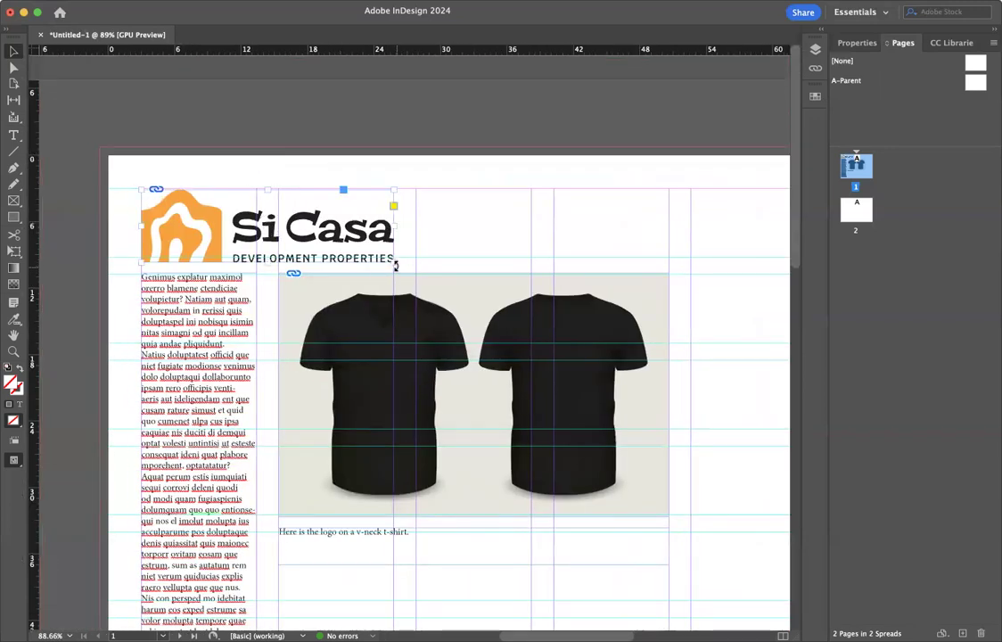
pyautogui.moveTo(394, 259); pyautogui.dragTo(373, 255)
pyautogui.click(425, 252)
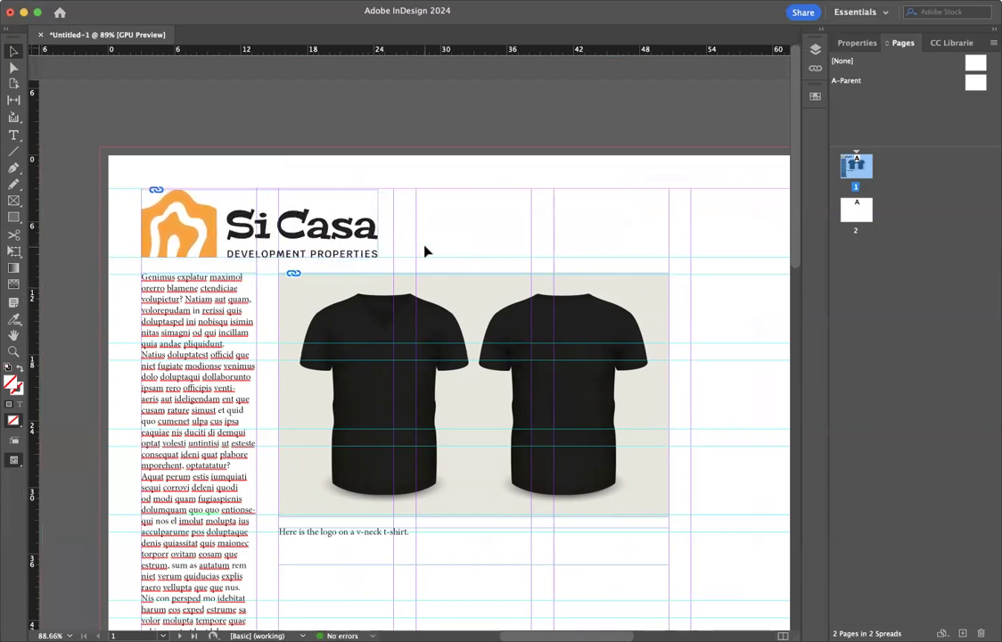
# - Align the T-shirt image's lower edge with the fourth row's end and the caption frame's upper edge with the fifth row's start, and preview the page
pyautogui.scroll(-5, 332, 416)
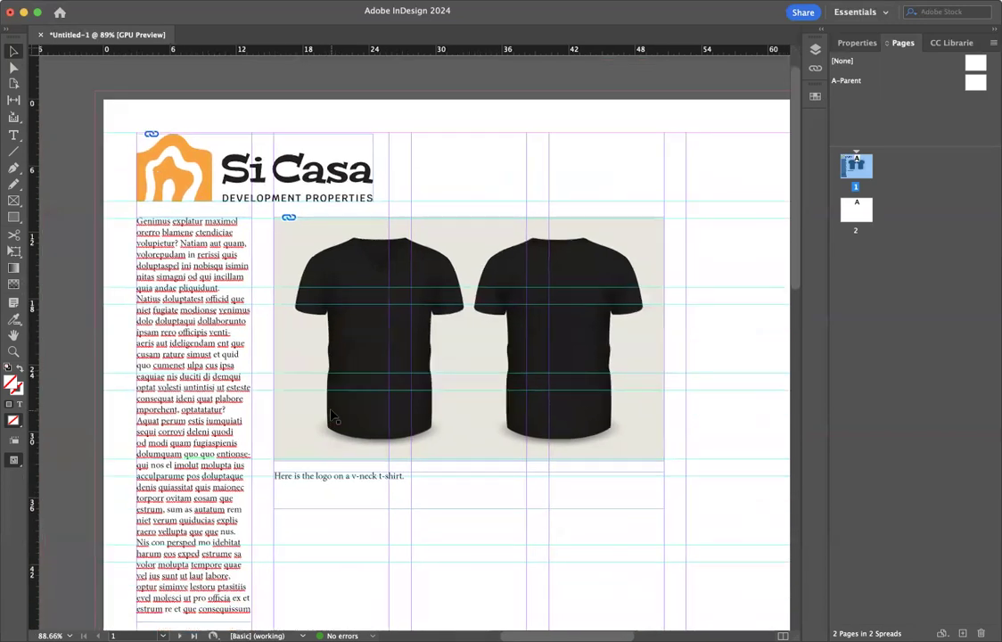
pyautogui.click(335, 321)
pyautogui.moveTo(471, 348); pyautogui.dragTo(470, 349)
pyautogui.moveTo(470, 351); pyautogui.dragTo(470, 352)
pyautogui.moveTo(449, 391); pyautogui.dragTo(448, 393)
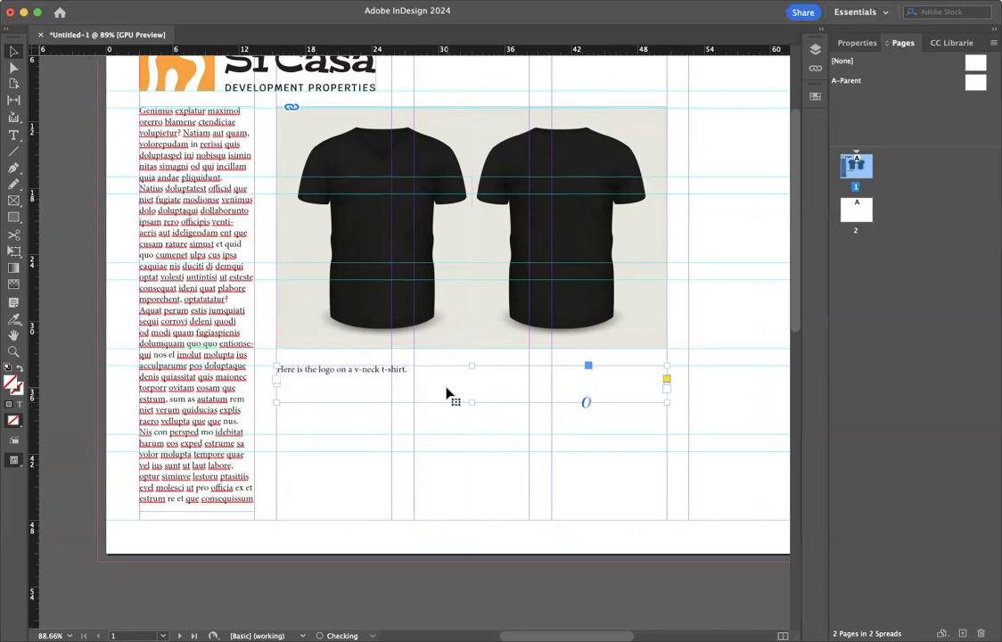
pyautogui.click(402, 467)
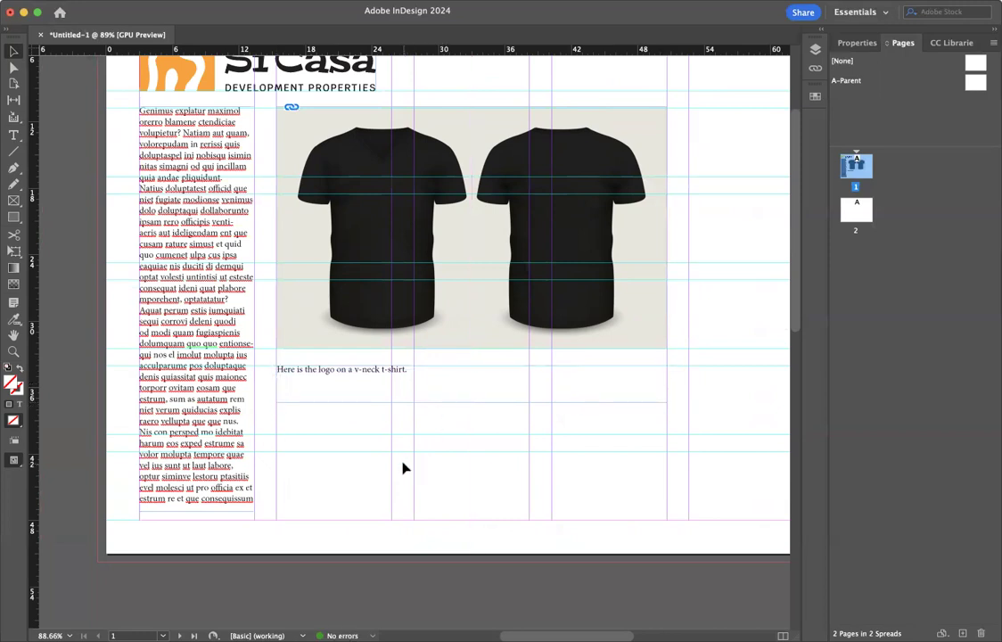
pyautogui.scroll(3, 354, 482)
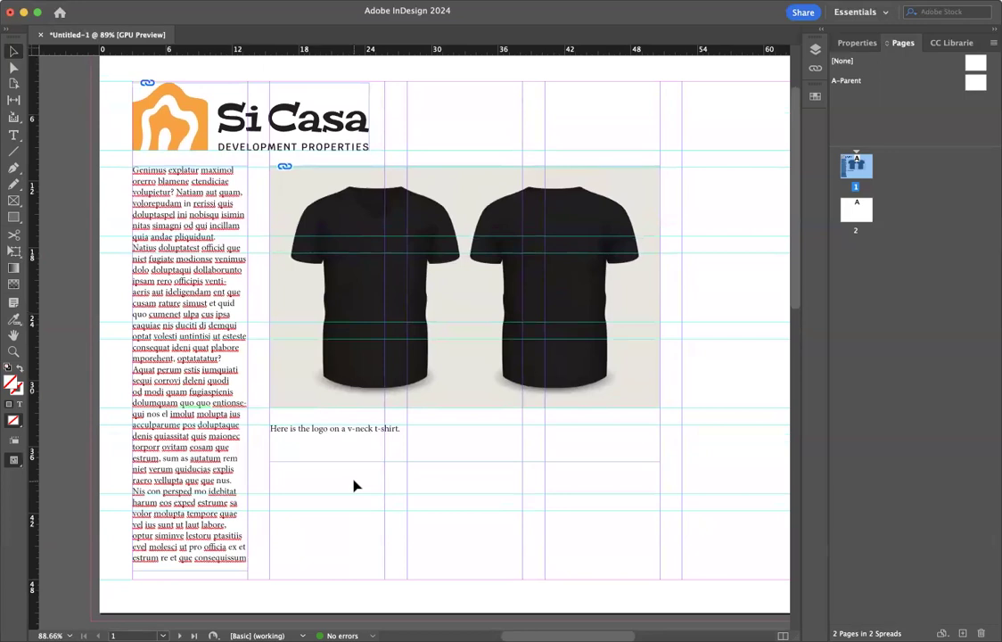
pyautogui.press('w')
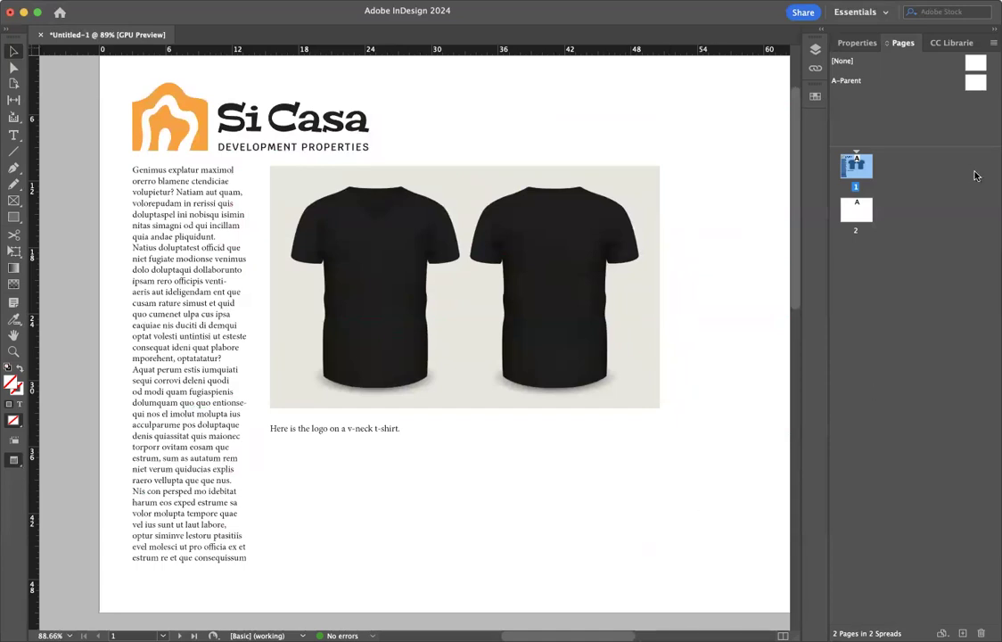
# - Open the A-Parent page and switch back to Normal screen mode to display its column and row guides
pyautogui.doubleClick(973, 84)
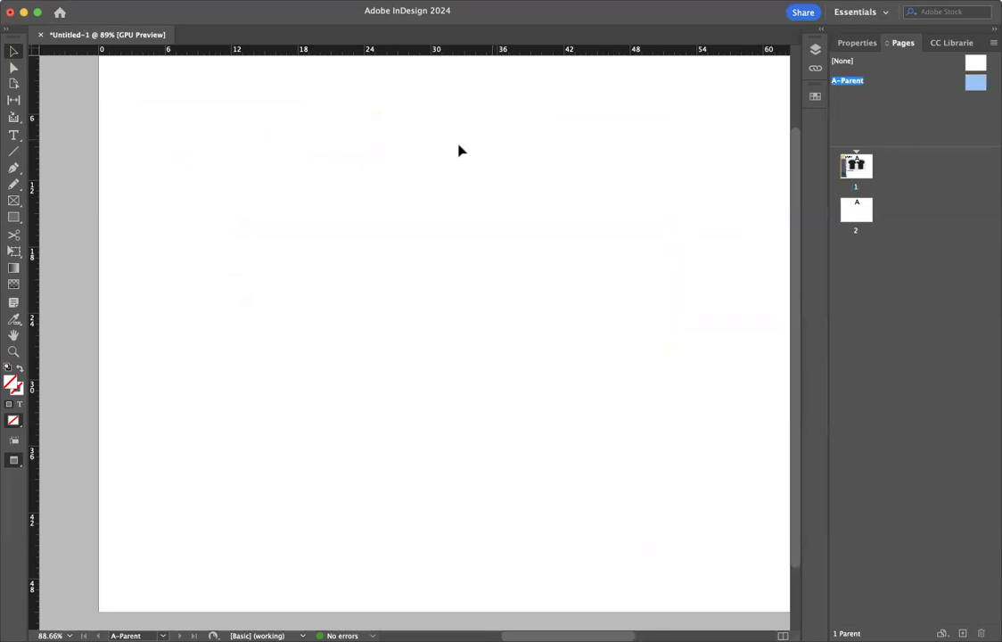
pyautogui.click(14, 460)
pyautogui.click(66, 476)
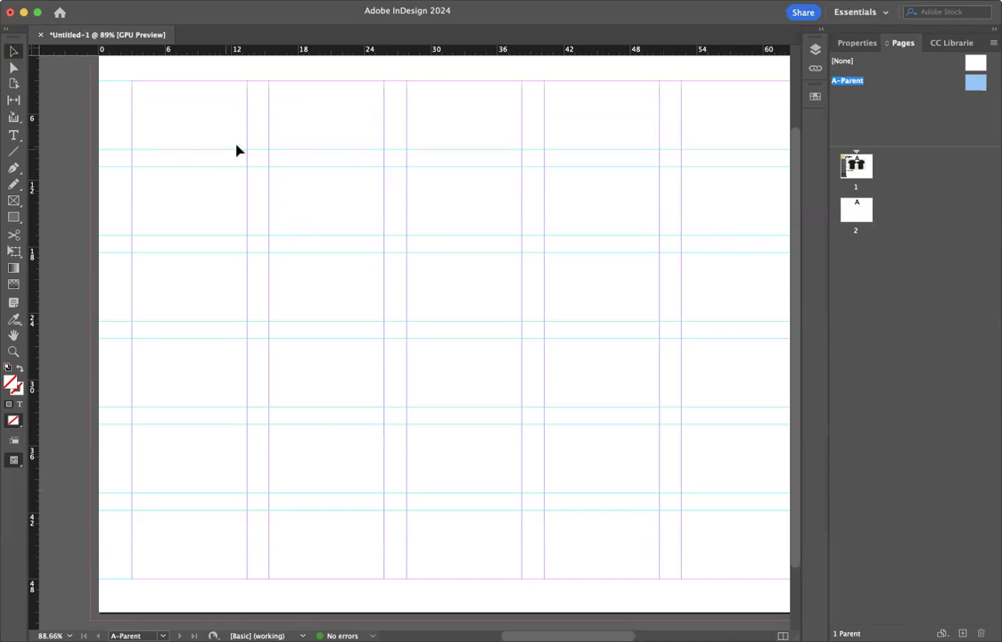
pyautogui.click(161, 15)
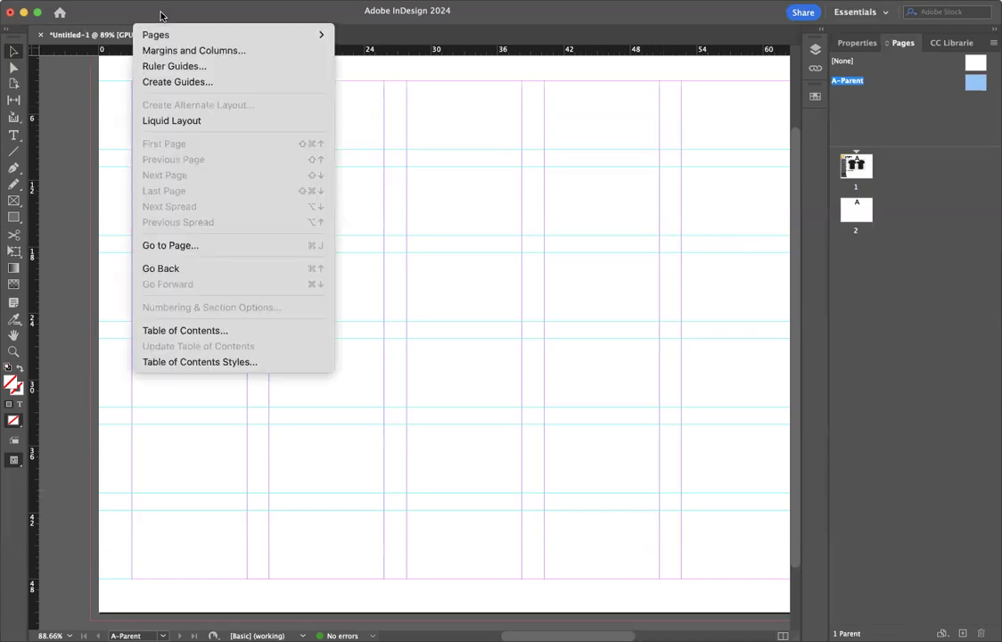
pyautogui.click(161, 17)
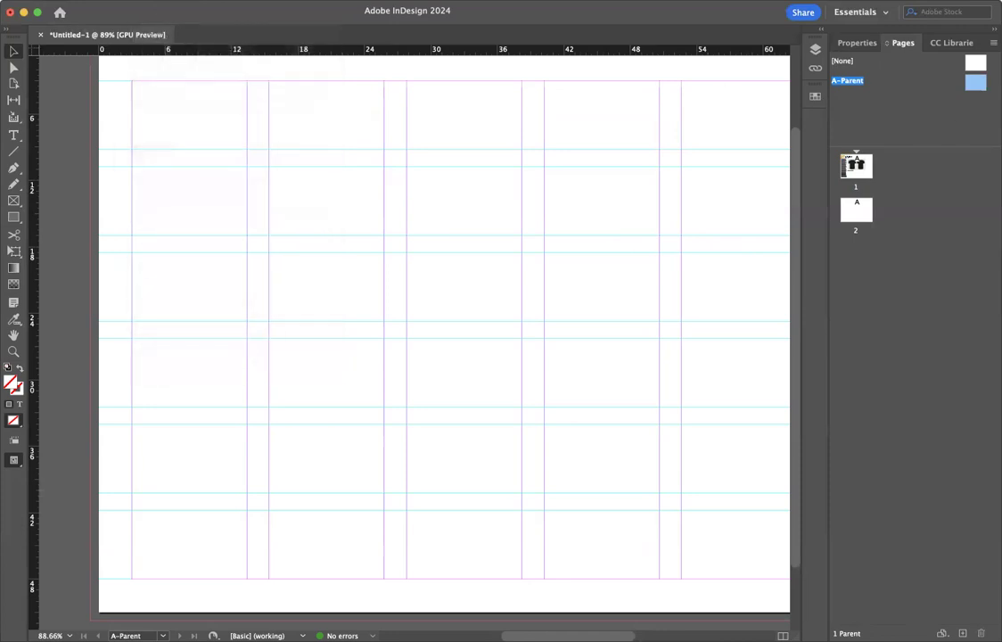
# - Review the Create Guides options for the A-Parent page without adding any guides, and return to page 1
pyautogui.doubleClick(973, 86)
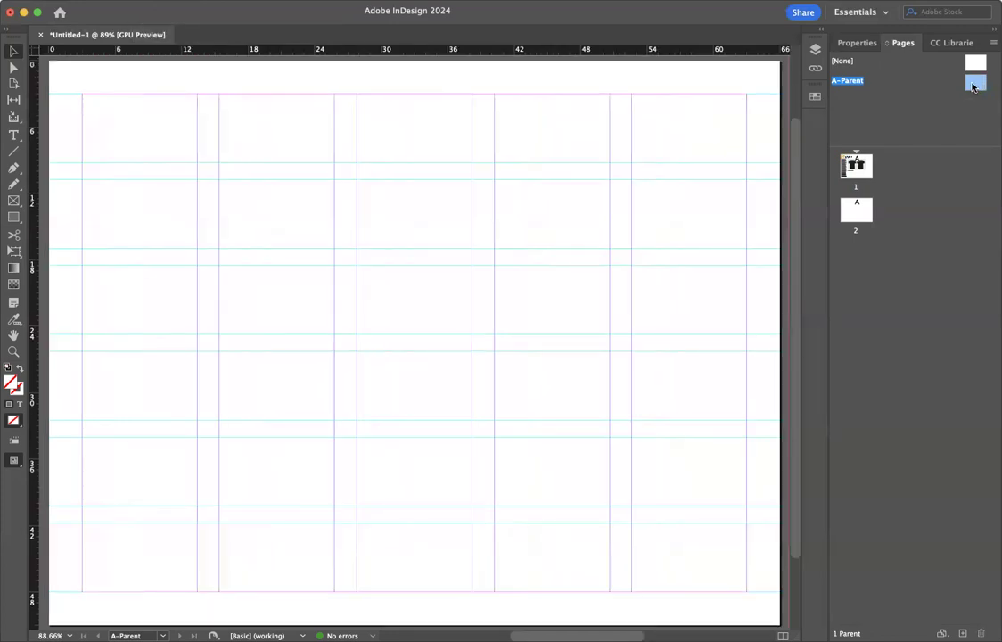
pyautogui.click(152, 13)
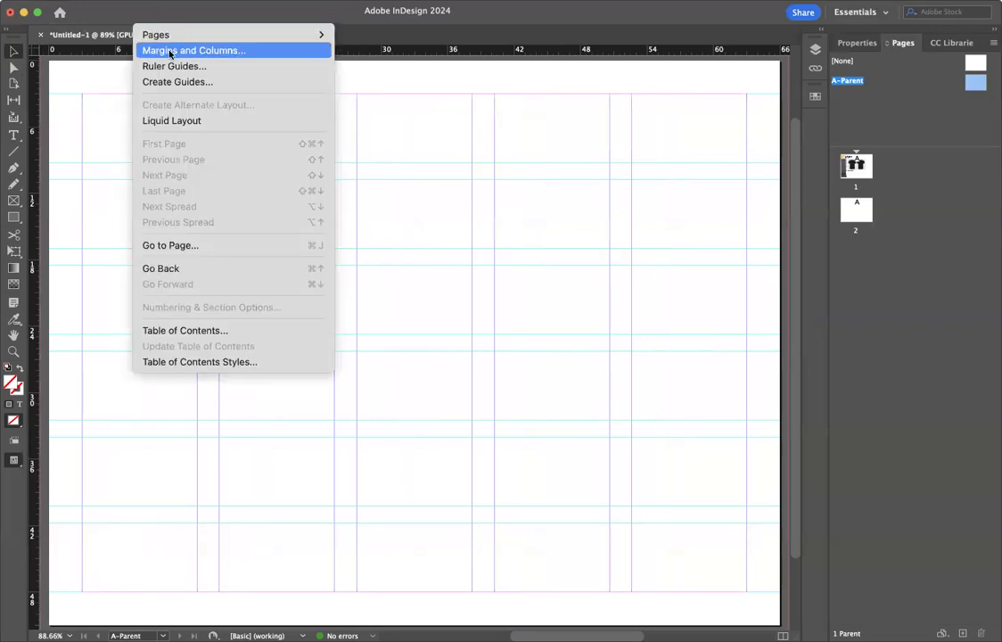
pyautogui.click(171, 84)
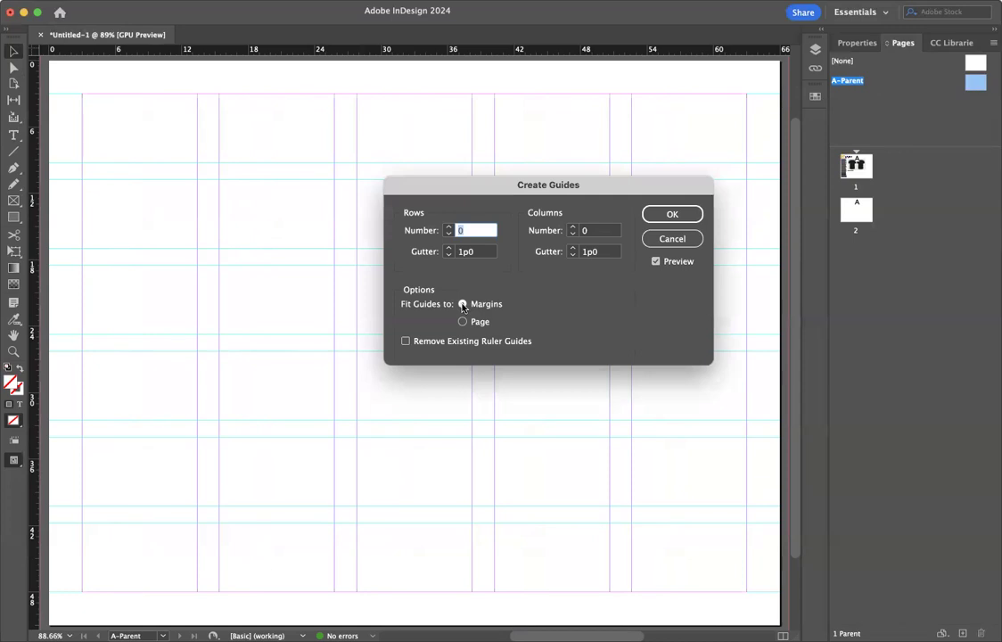
pyautogui.click(675, 215)
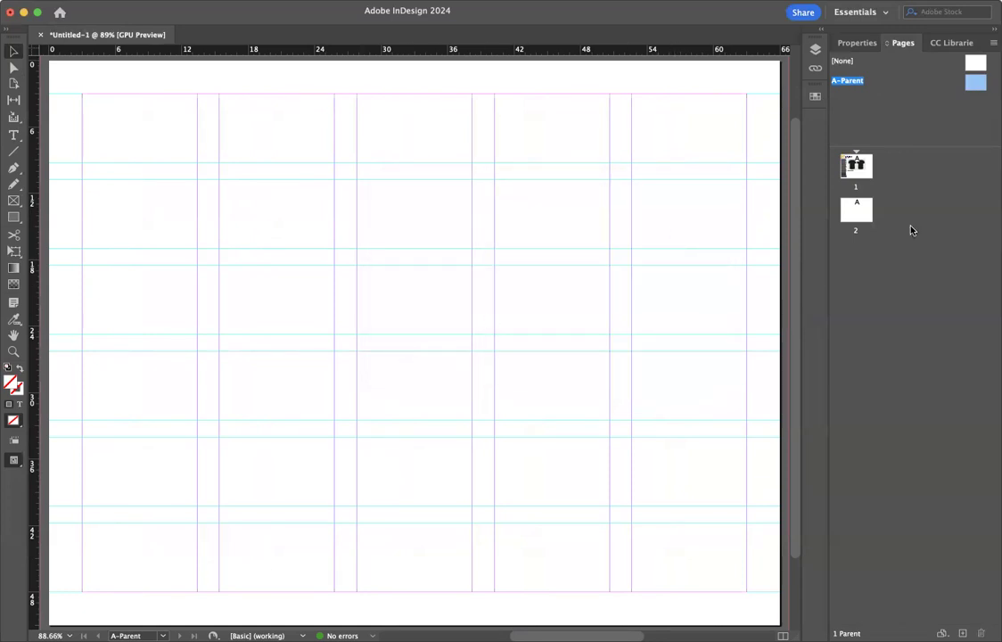
pyautogui.doubleClick(858, 169)
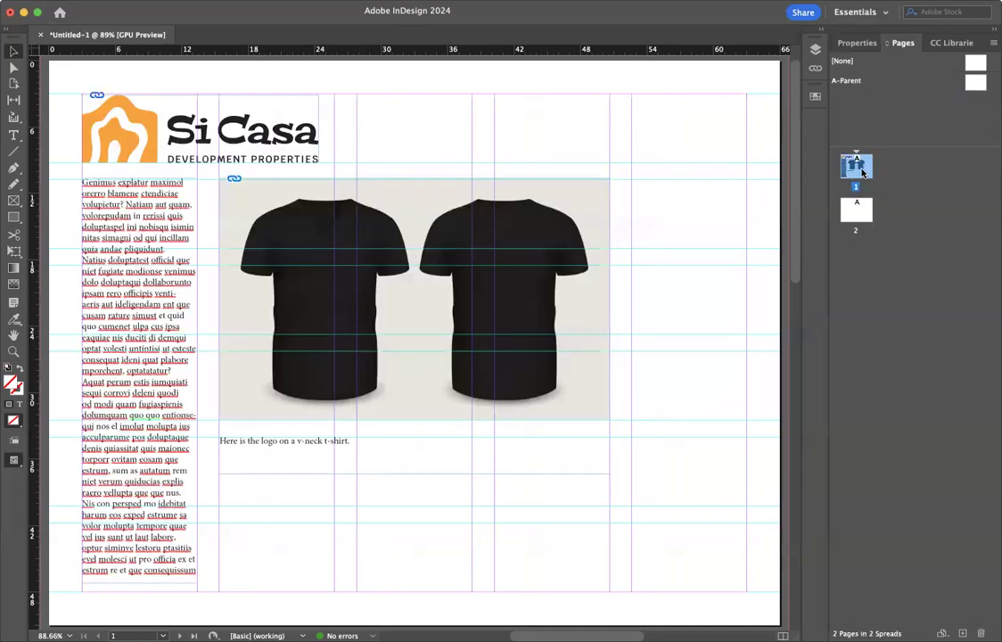